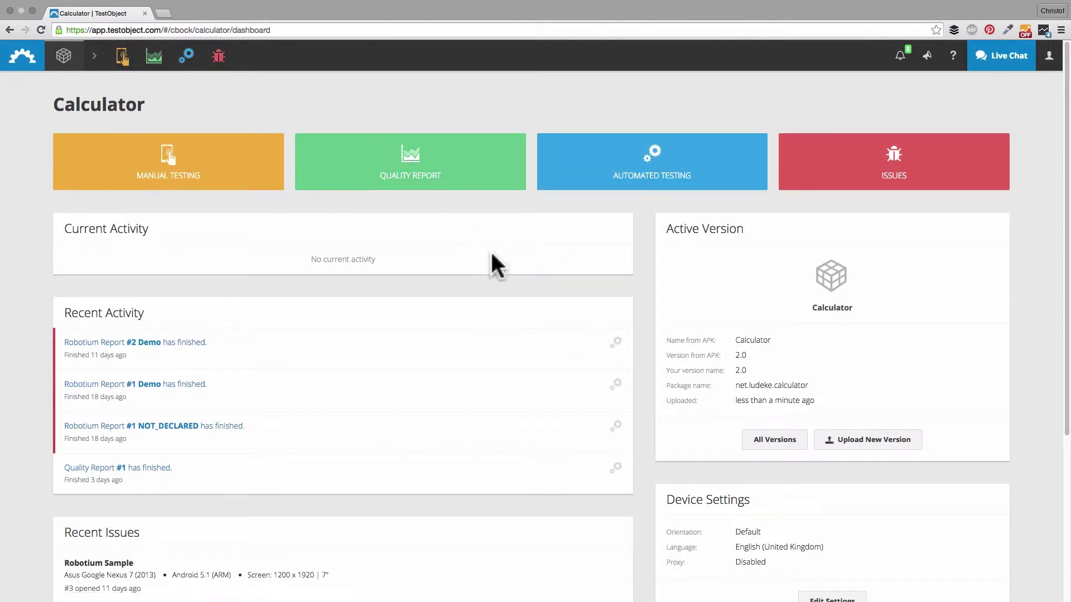
Step: Open the Calculator app's quality report and start a new test run
{"action": "left_click", "coordinate": [474, 190]}
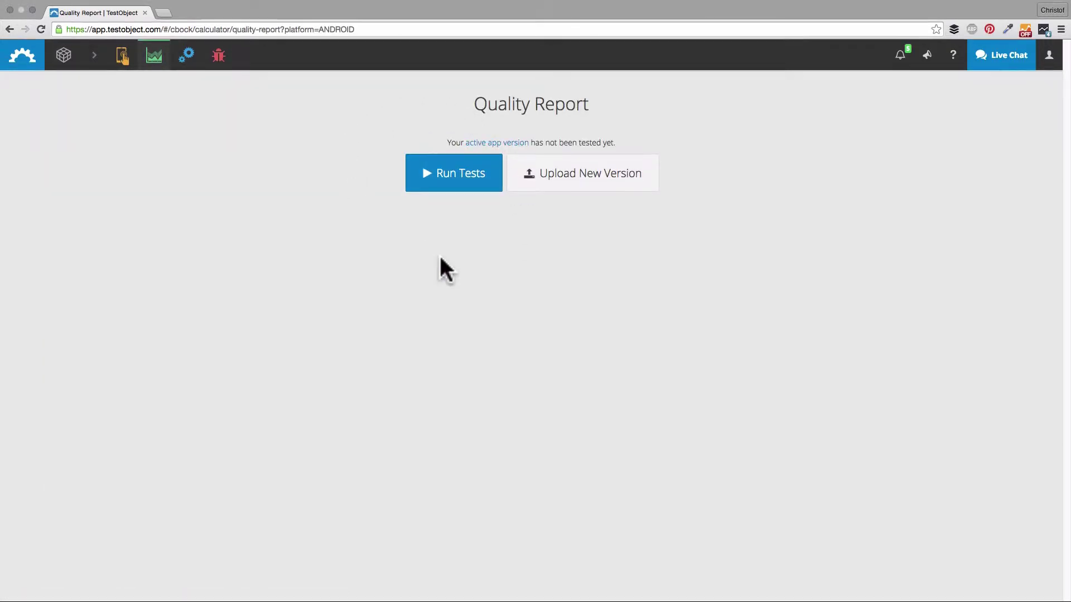
{"action": "left_click", "coordinate": [452, 187]}
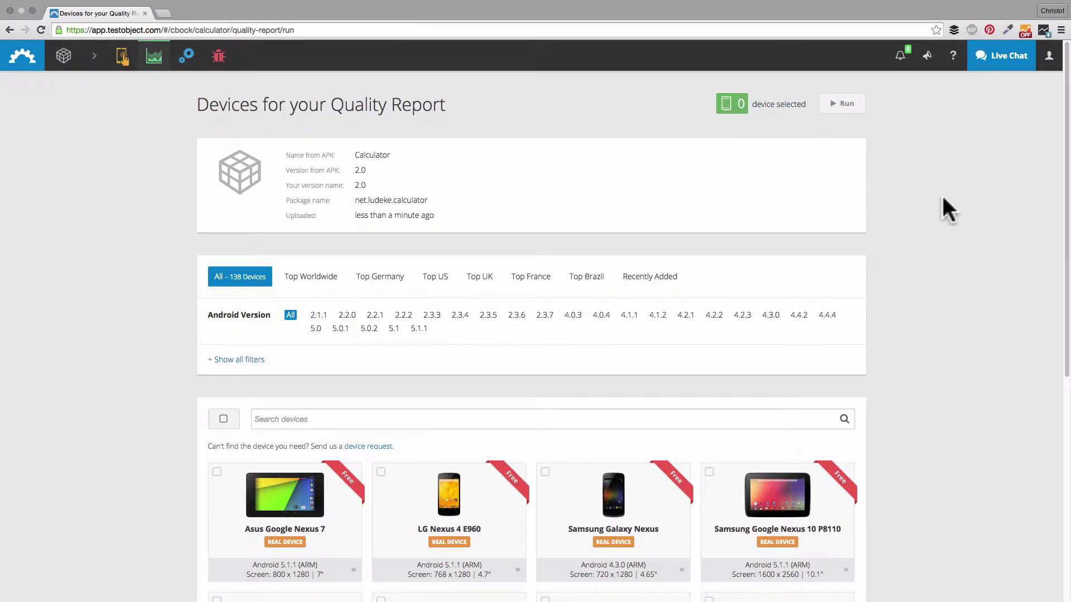
Step: Select HTC Desire HD, Huawei Ascend P7 and LG G3 in the device grid
{"action": "scroll", "coordinate": [909, 237], "scroll_direction": "down", "scroll_amount": 6}
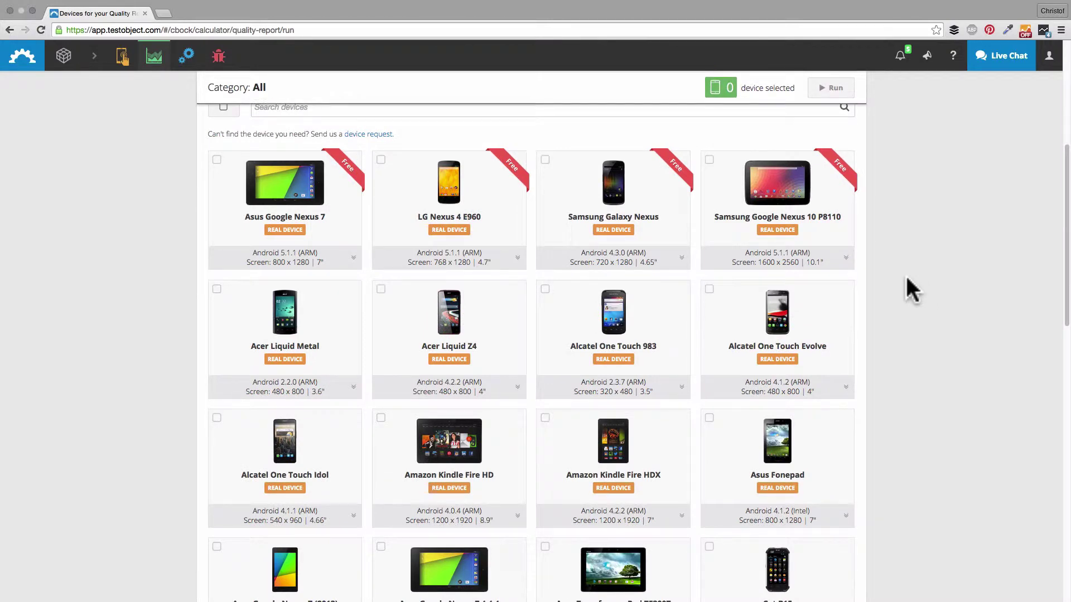
{"action": "scroll", "coordinate": [83, 282], "scroll_direction": "down", "scroll_amount": 1}
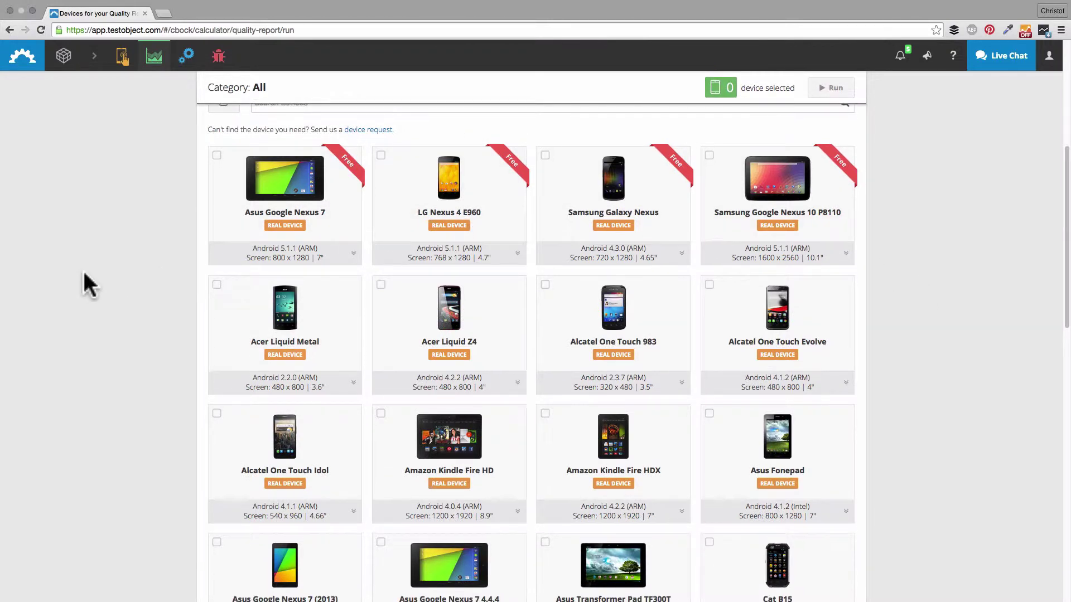
{"action": "scroll", "coordinate": [86, 285], "scroll_direction": "down", "scroll_amount": 5}
{"action": "scroll", "coordinate": [100, 282], "scroll_direction": "down", "scroll_amount": 5}
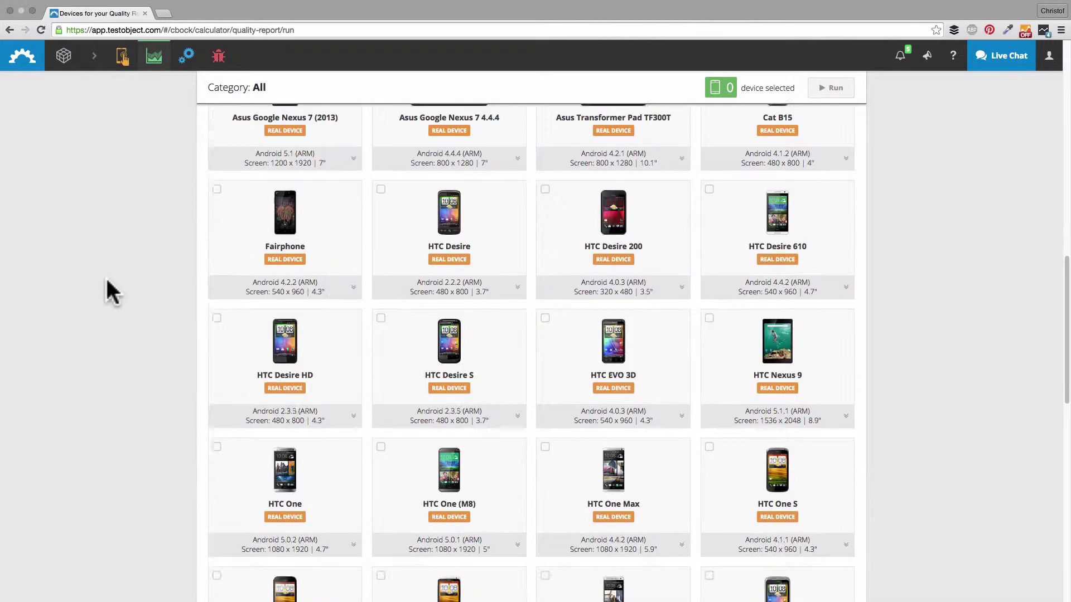
{"action": "scroll", "coordinate": [106, 280], "scroll_direction": "down", "scroll_amount": 1}
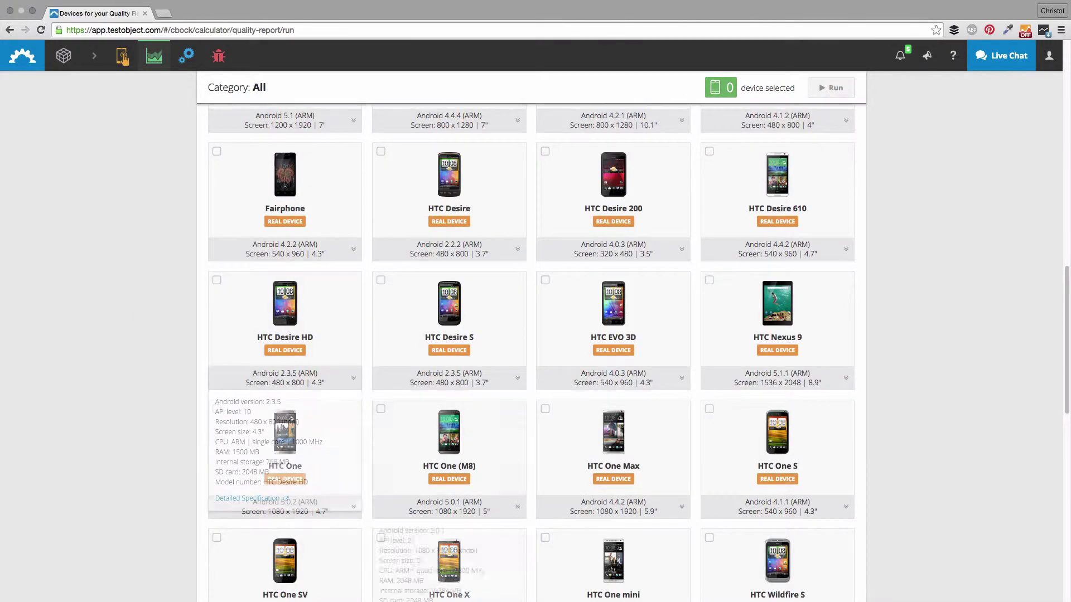
{"action": "left_click", "coordinate": [220, 290]}
{"action": "scroll", "coordinate": [916, 417], "scroll_direction": "down", "scroll_amount": 1}
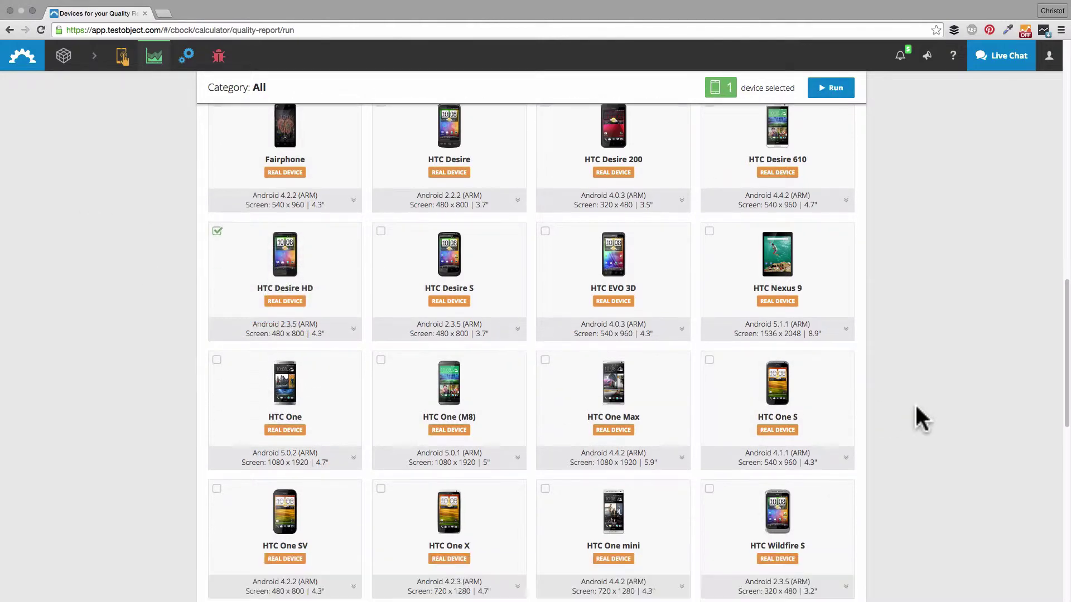
{"action": "scroll", "coordinate": [934, 390], "scroll_direction": "down", "scroll_amount": 3}
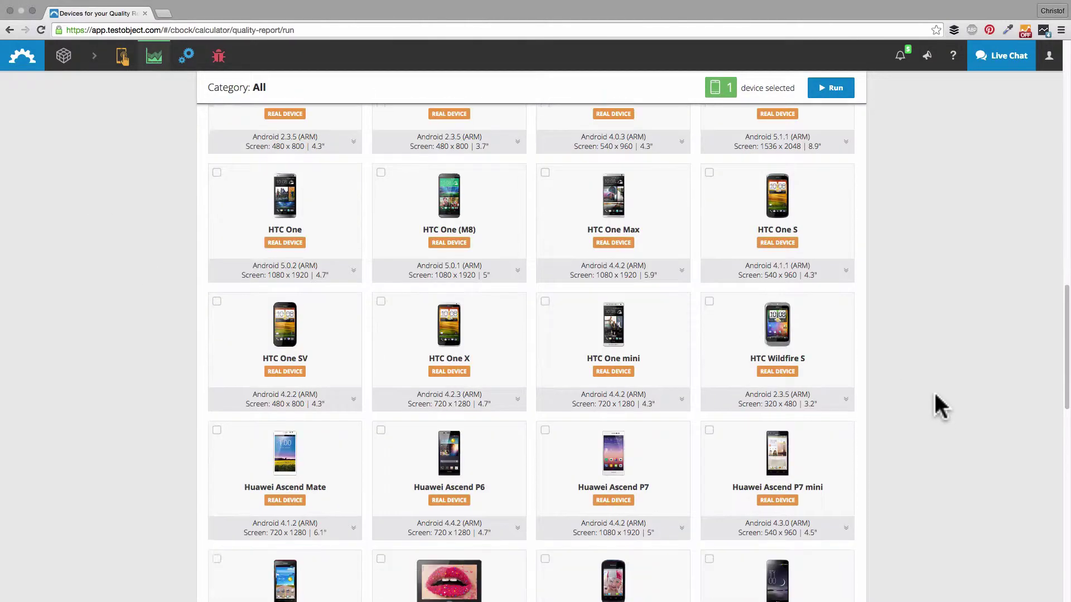
{"action": "scroll", "coordinate": [935, 395], "scroll_direction": "down", "scroll_amount": 2}
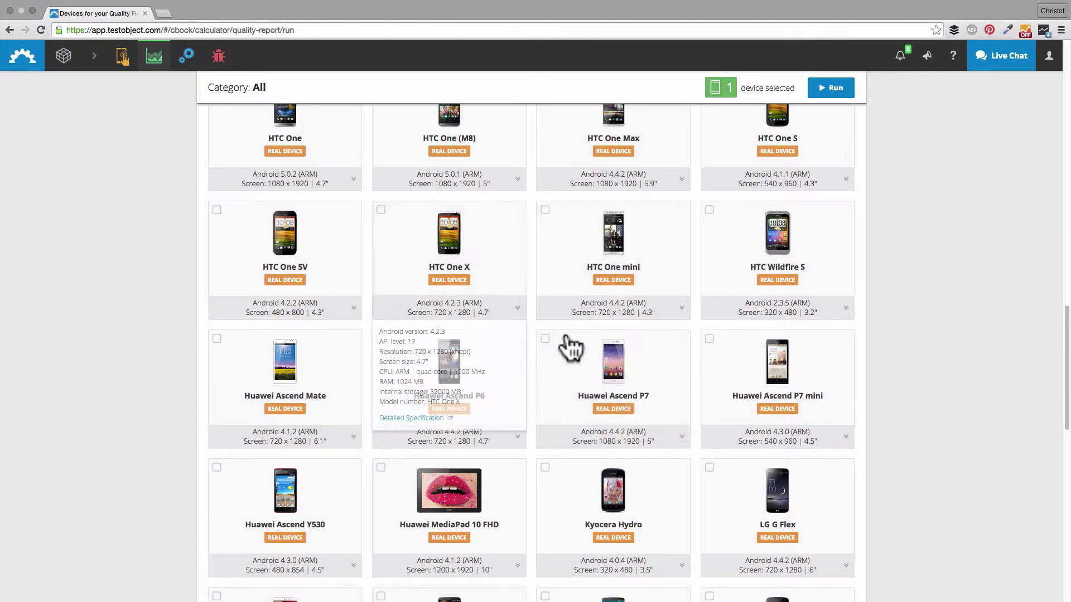
{"action": "left_click", "coordinate": [546, 337]}
{"action": "scroll", "coordinate": [920, 435], "scroll_direction": "down", "scroll_amount": 4}
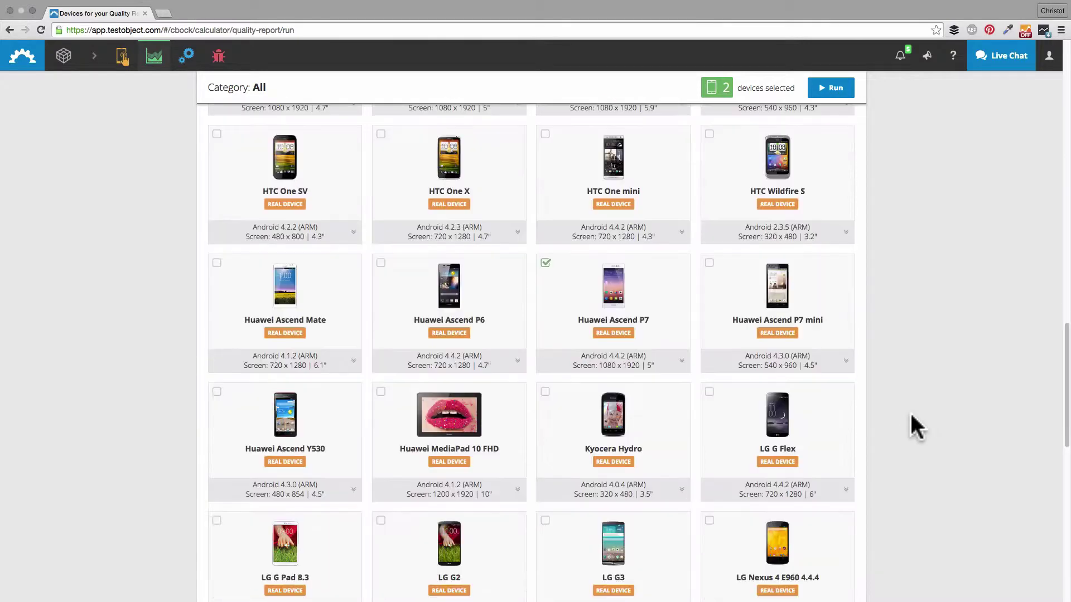
{"action": "scroll", "coordinate": [911, 415], "scroll_direction": "down", "scroll_amount": 1}
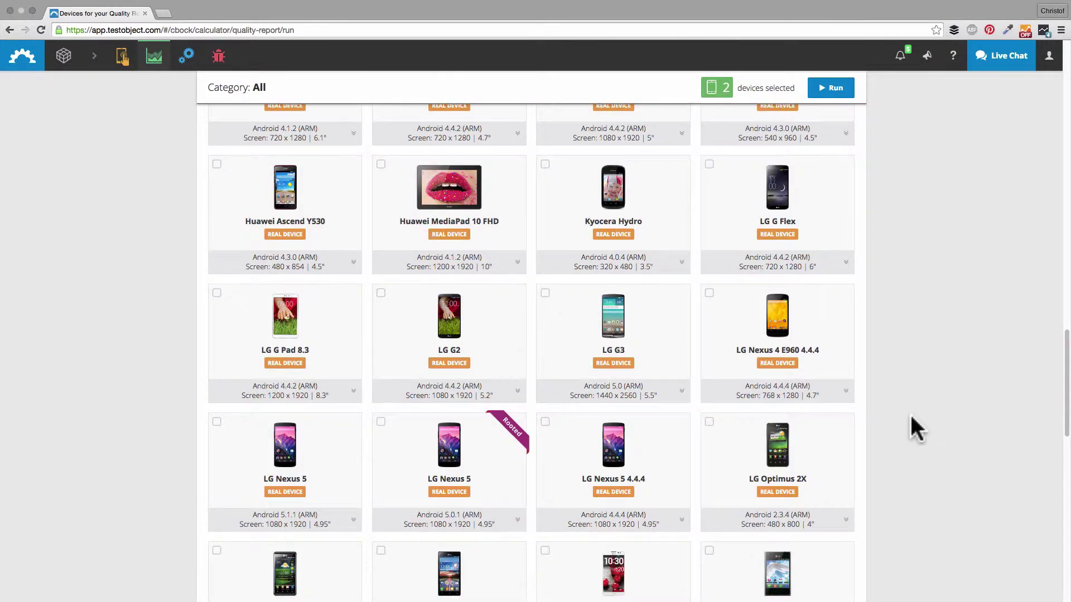
{"action": "scroll", "coordinate": [911, 416], "scroll_direction": "down", "scroll_amount": 1}
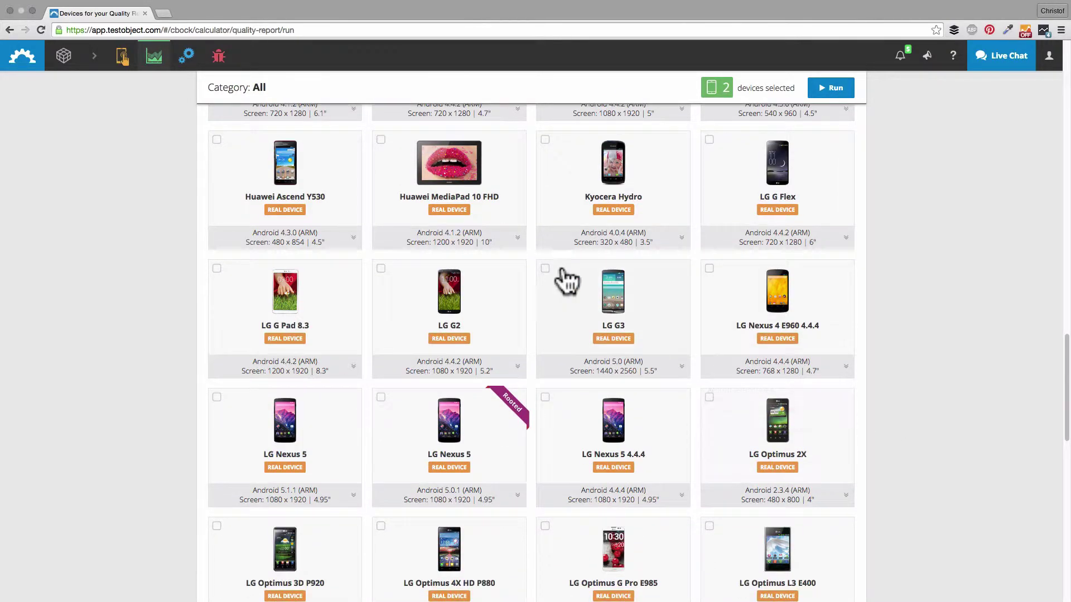
{"action": "left_click", "coordinate": [545, 269]}
Step: Reveal all device filters and bring up the list of selected devices
{"action": "scroll", "coordinate": [928, 416], "scroll_direction": "down", "scroll_amount": 10}
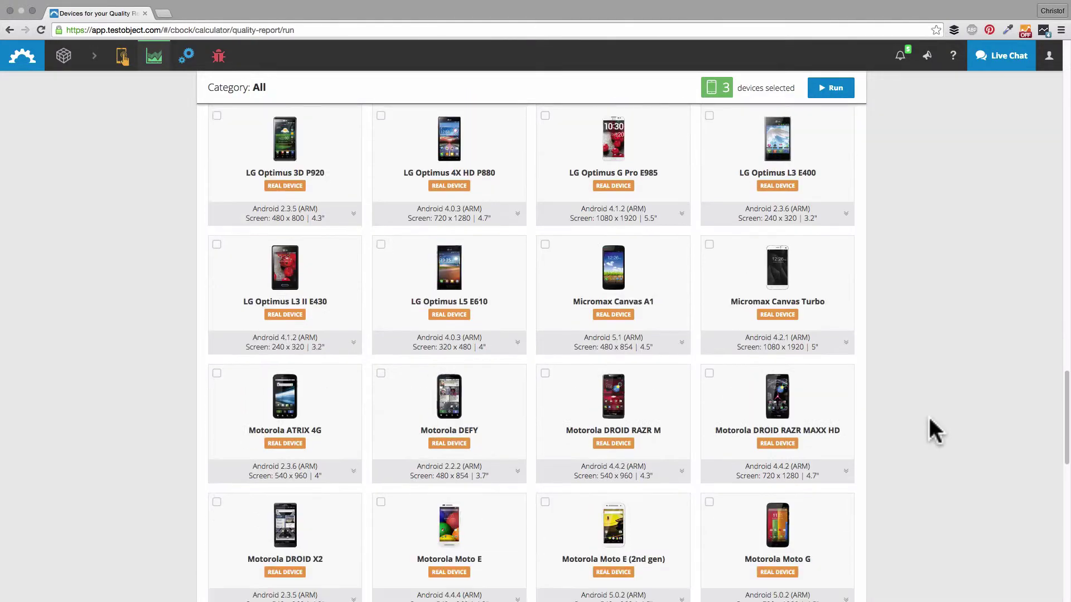
{"action": "scroll", "coordinate": [929, 420], "scroll_direction": "up", "scroll_amount": 20}
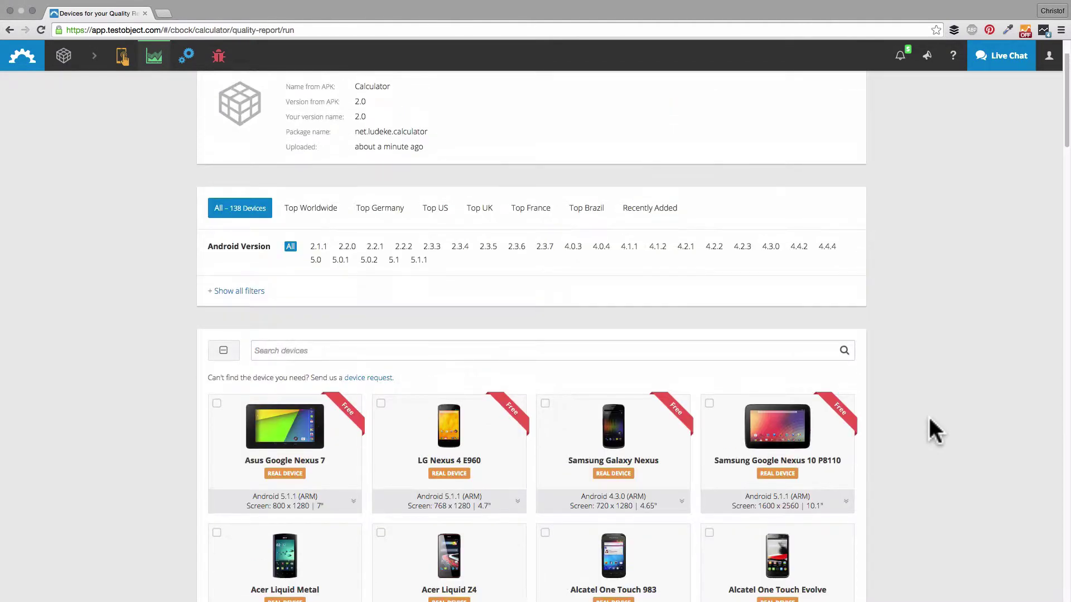
{"action": "scroll", "coordinate": [929, 418], "scroll_direction": "up", "scroll_amount": 2}
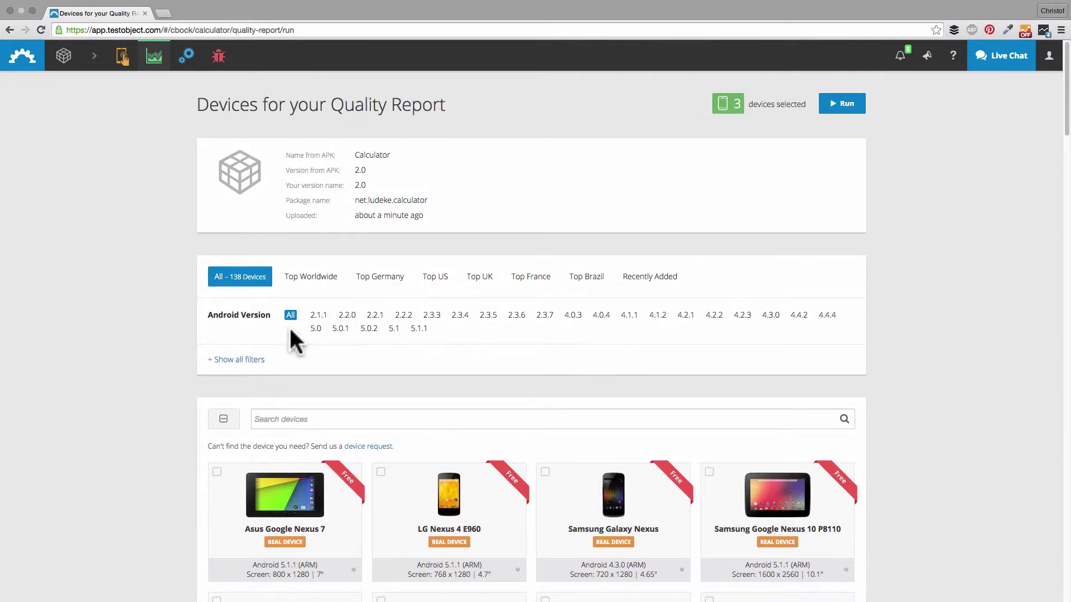
{"action": "left_click", "coordinate": [250, 361]}
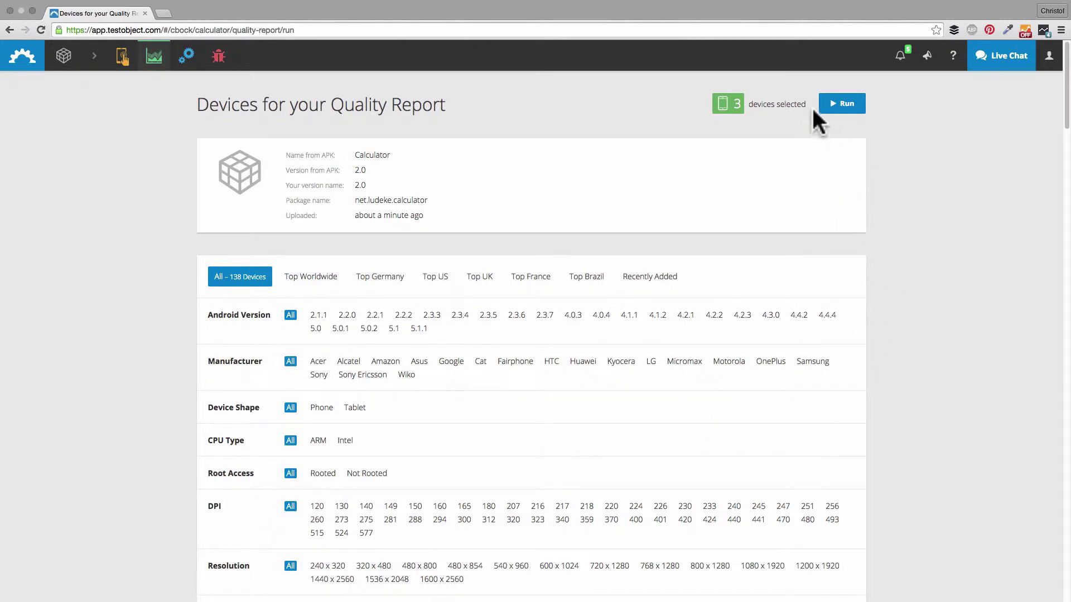
{"action": "left_click", "coordinate": [768, 107]}
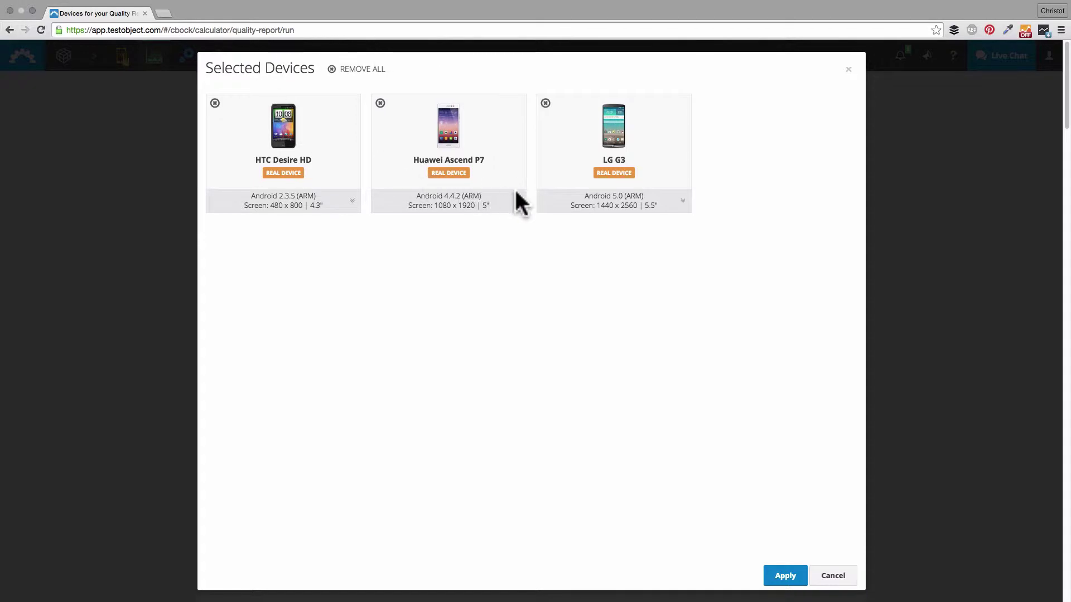
Step: Apply the three selected devices to launch Quality Report #2
{"action": "mouse_move", "coordinate": [283, 201]}
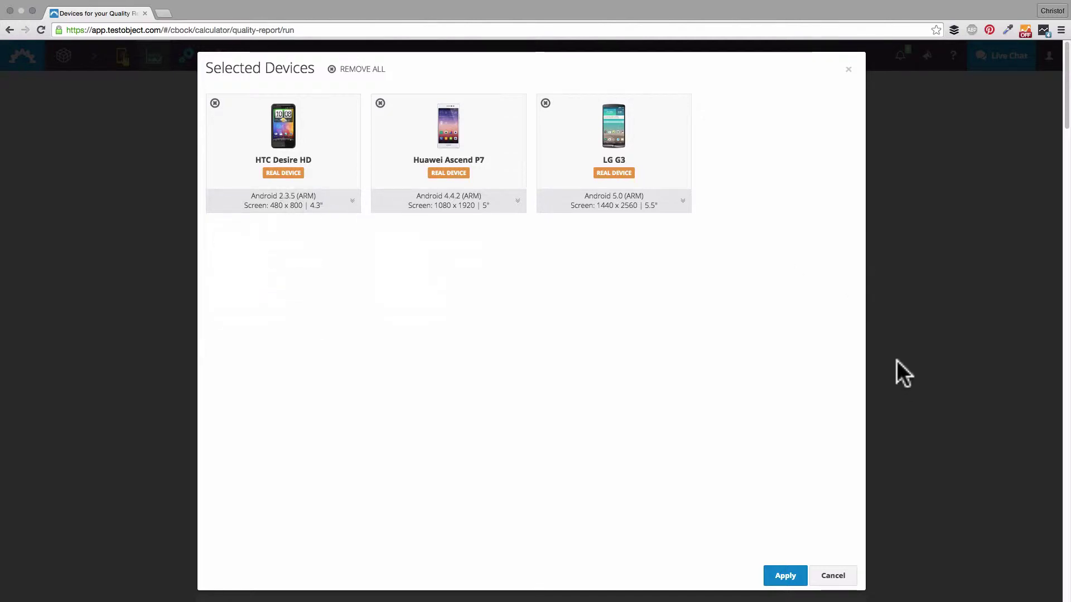
{"action": "left_click", "coordinate": [797, 574]}
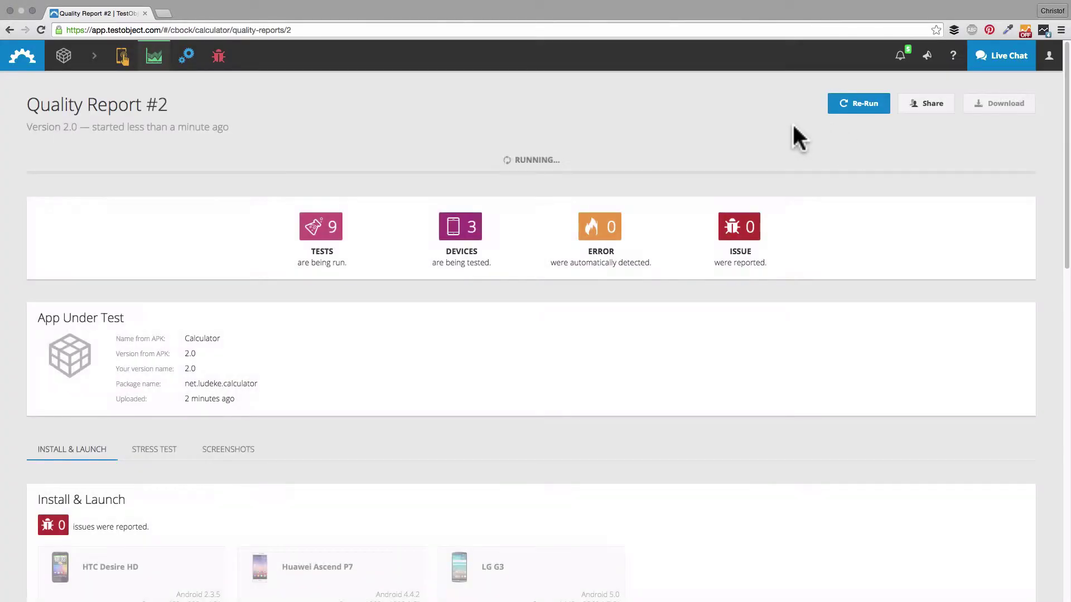
Step: Scroll through the Install & Launch, Stress Test and Screenshots results while the report runs
{"action": "scroll", "coordinate": [432, 65], "scroll_direction": "down", "scroll_amount": 3}
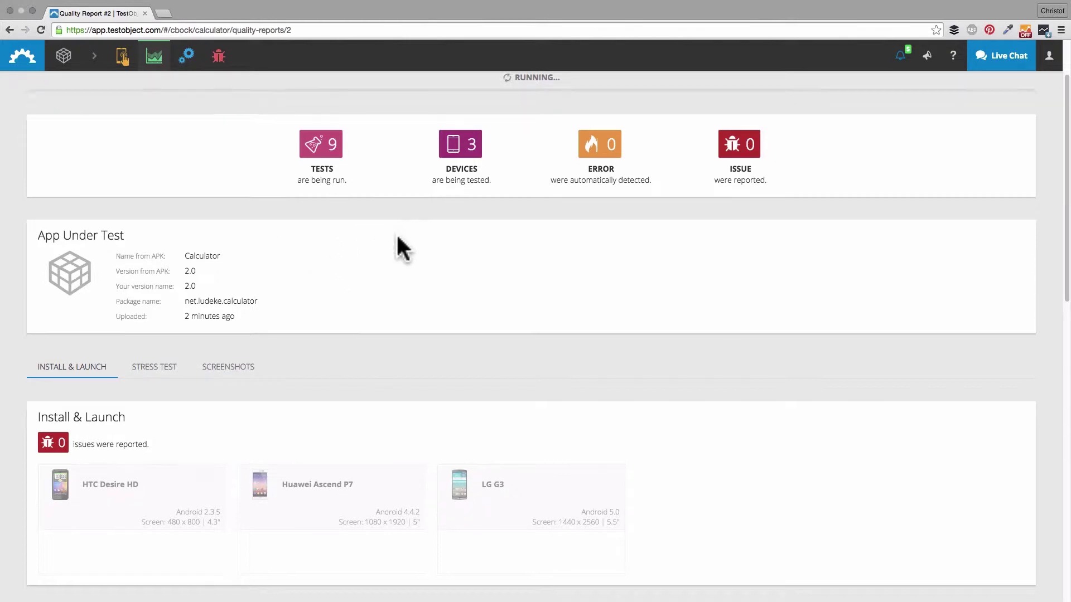
{"action": "scroll", "coordinate": [396, 239], "scroll_direction": "down", "scroll_amount": 10}
{"action": "scroll", "coordinate": [398, 237], "scroll_direction": "down", "scroll_amount": 8}
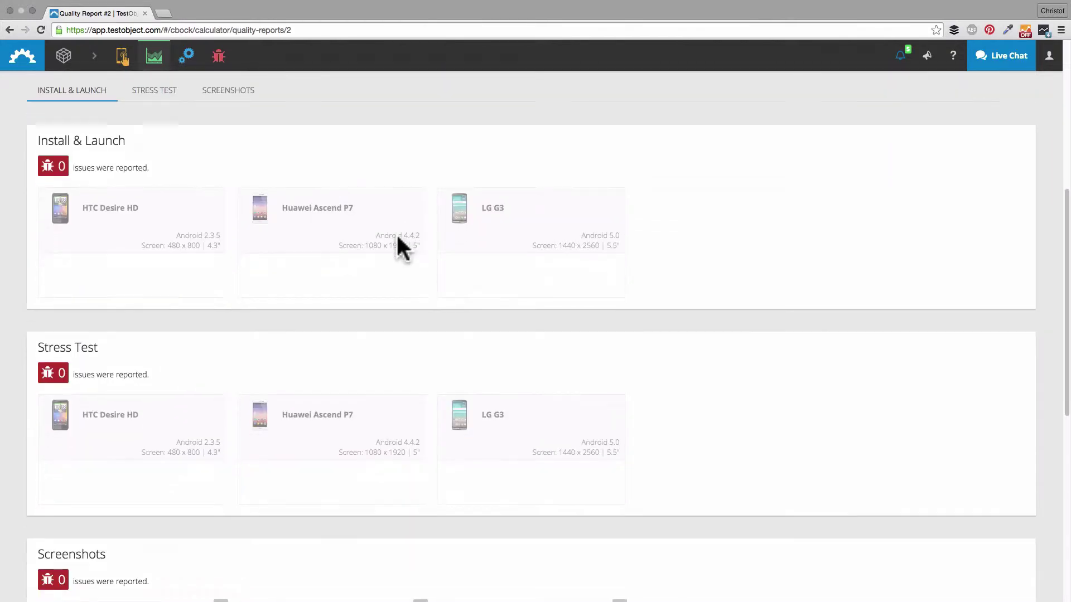
{"action": "scroll", "coordinate": [401, 233], "scroll_direction": "down", "scroll_amount": 10}
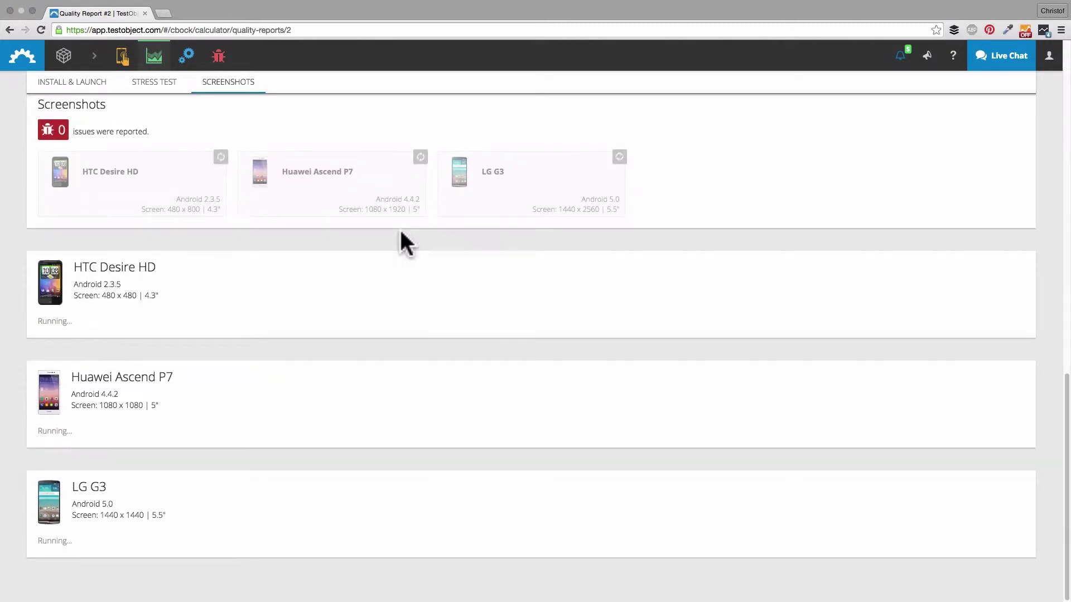
{"action": "scroll", "coordinate": [400, 231], "scroll_direction": "up", "scroll_amount": 16}
{"action": "scroll", "coordinate": [402, 240], "scroll_direction": "up", "scroll_amount": 10}
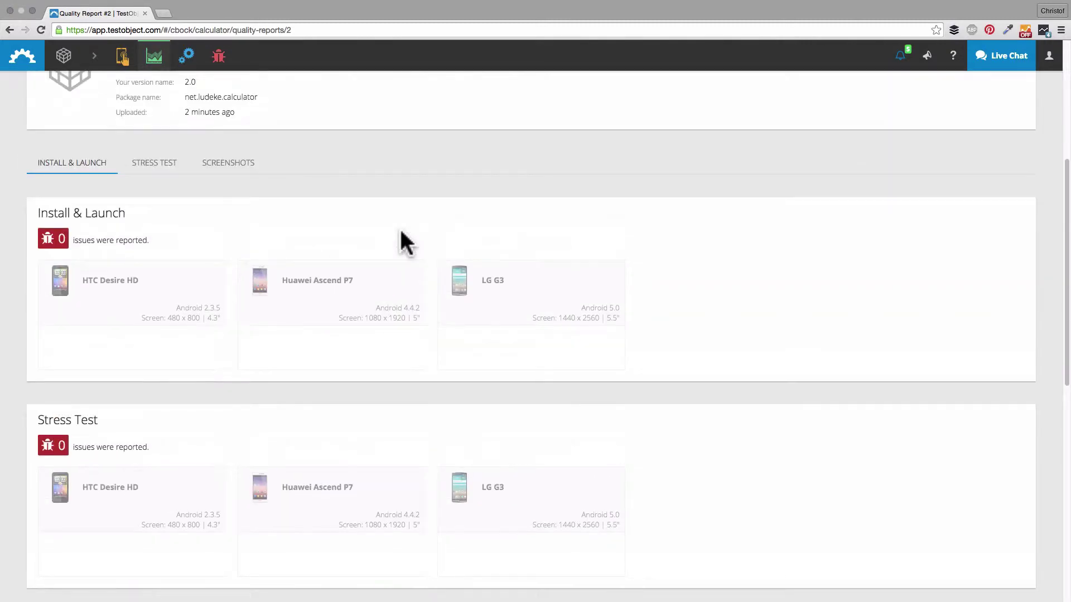
{"action": "scroll", "coordinate": [379, 200], "scroll_direction": "up", "scroll_amount": 4}
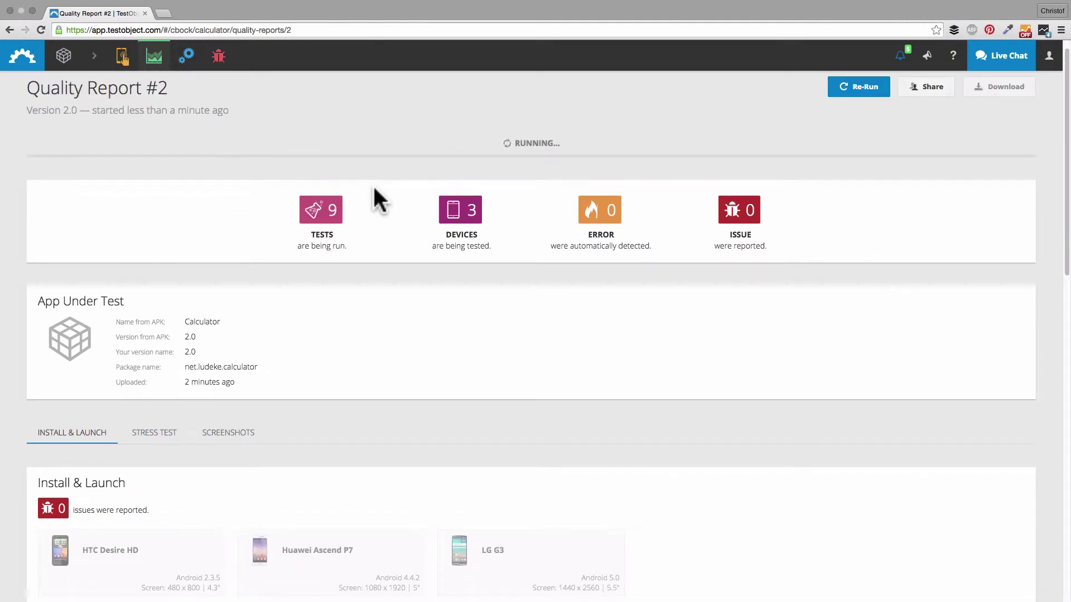
{"action": "scroll", "coordinate": [379, 200], "scroll_direction": "down", "scroll_amount": 1}
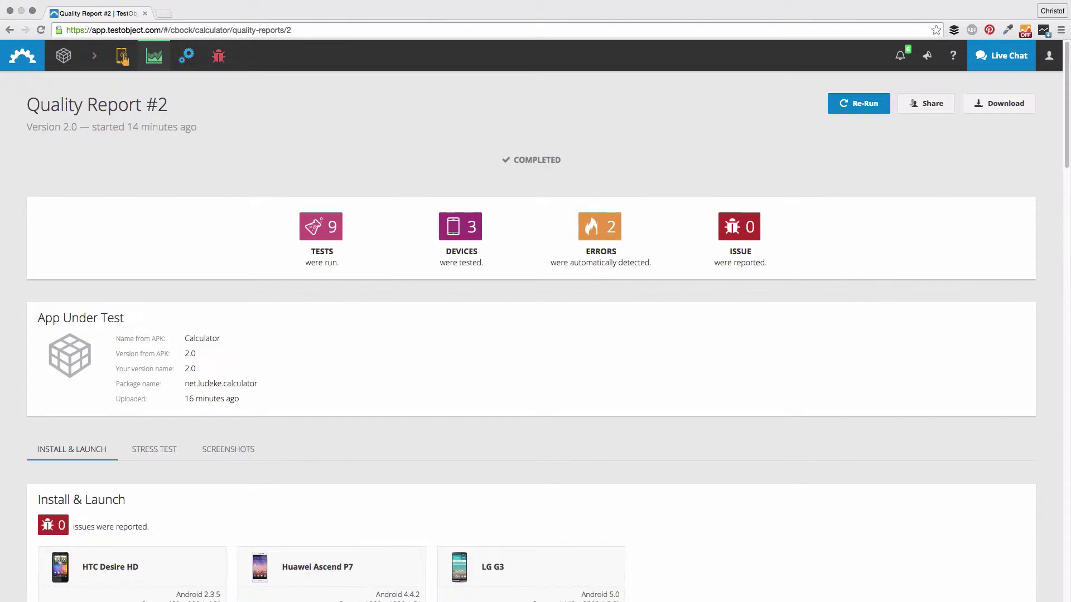
{"action": "scroll", "coordinate": [525, 333], "scroll_direction": "down", "scroll_amount": 3}
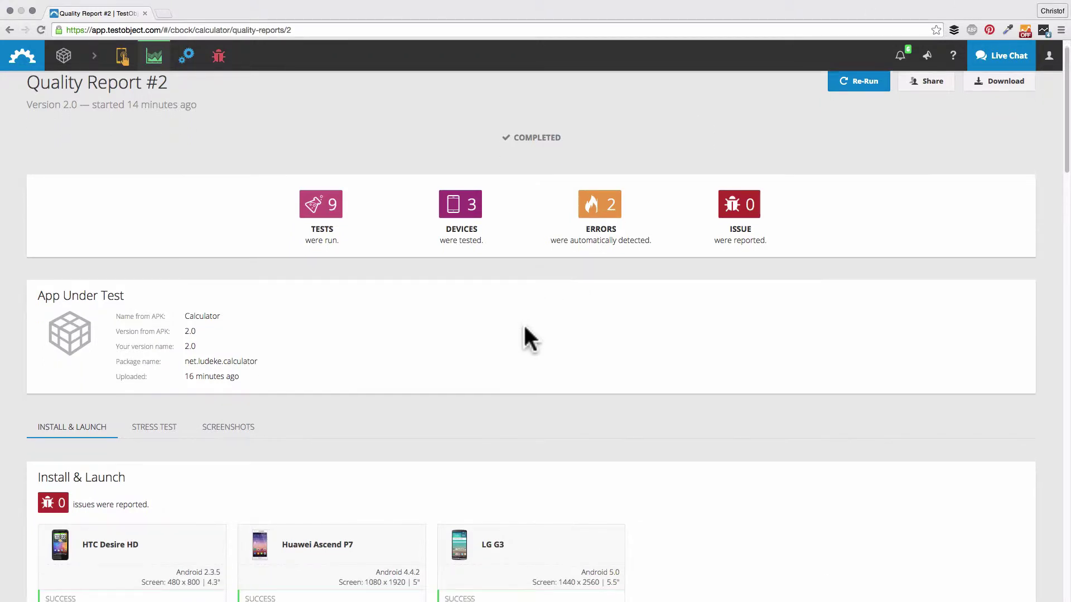
{"action": "scroll", "coordinate": [529, 323], "scroll_direction": "down", "scroll_amount": 4}
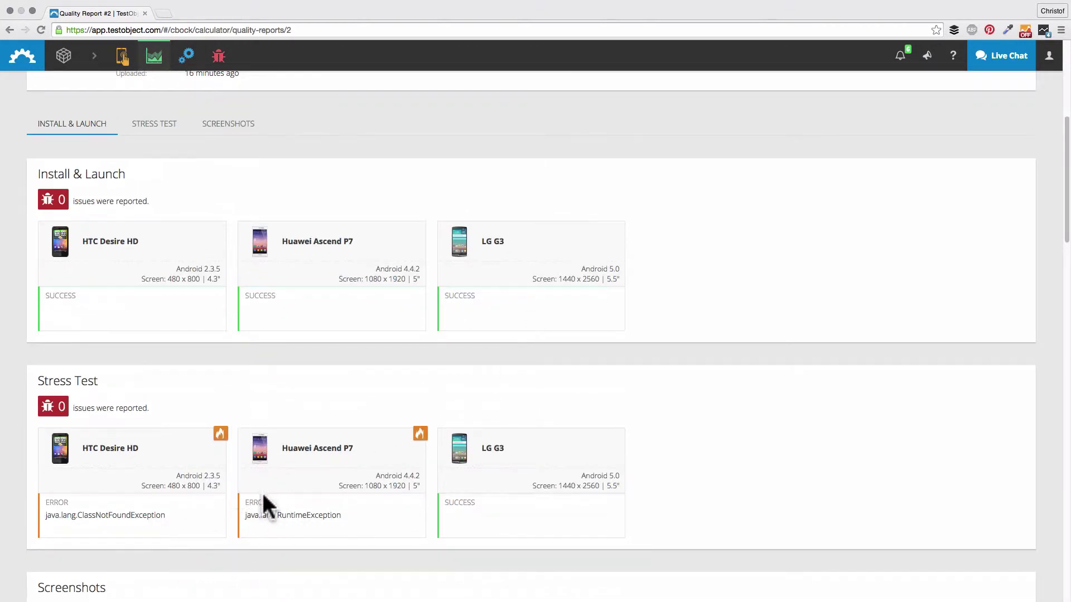
{"action": "scroll", "coordinate": [657, 328], "scroll_direction": "down", "scroll_amount": 2}
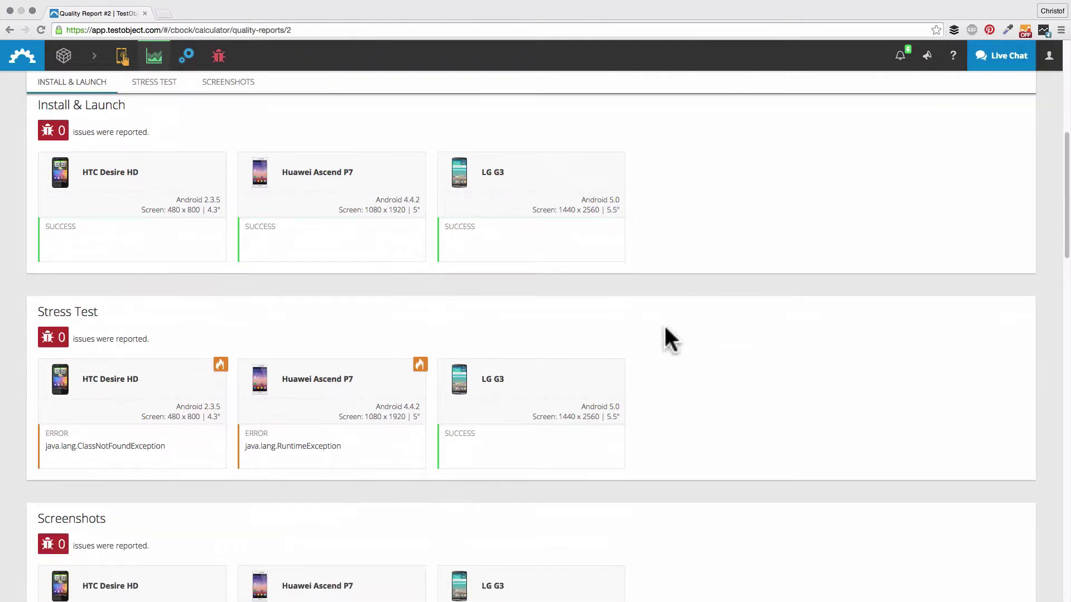
{"action": "scroll", "coordinate": [657, 345], "scroll_direction": "down", "scroll_amount": 3}
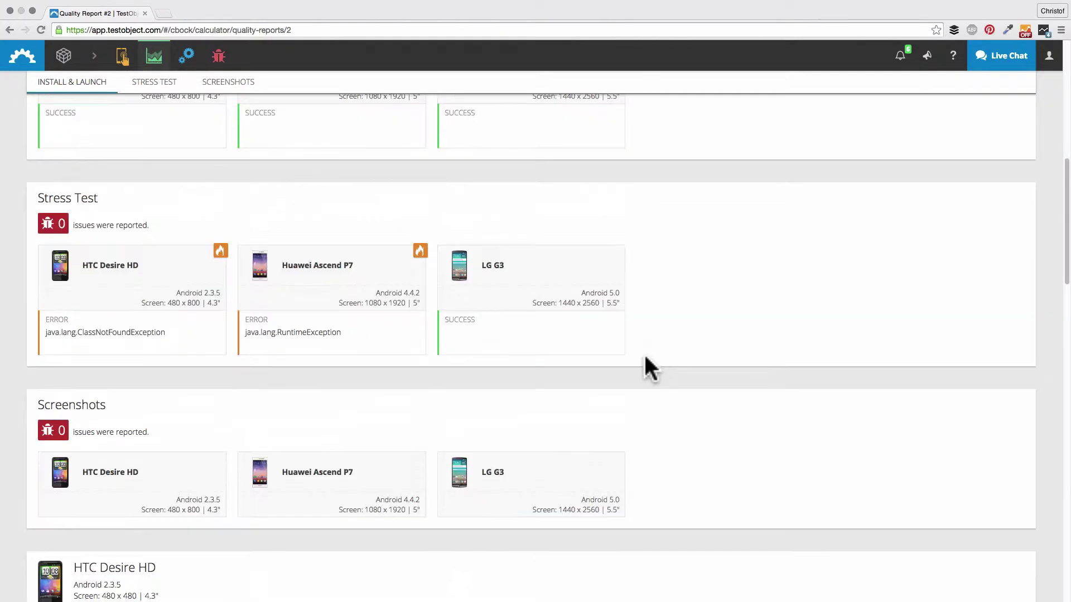
{"action": "scroll", "coordinate": [611, 357], "scroll_direction": "down", "scroll_amount": 2}
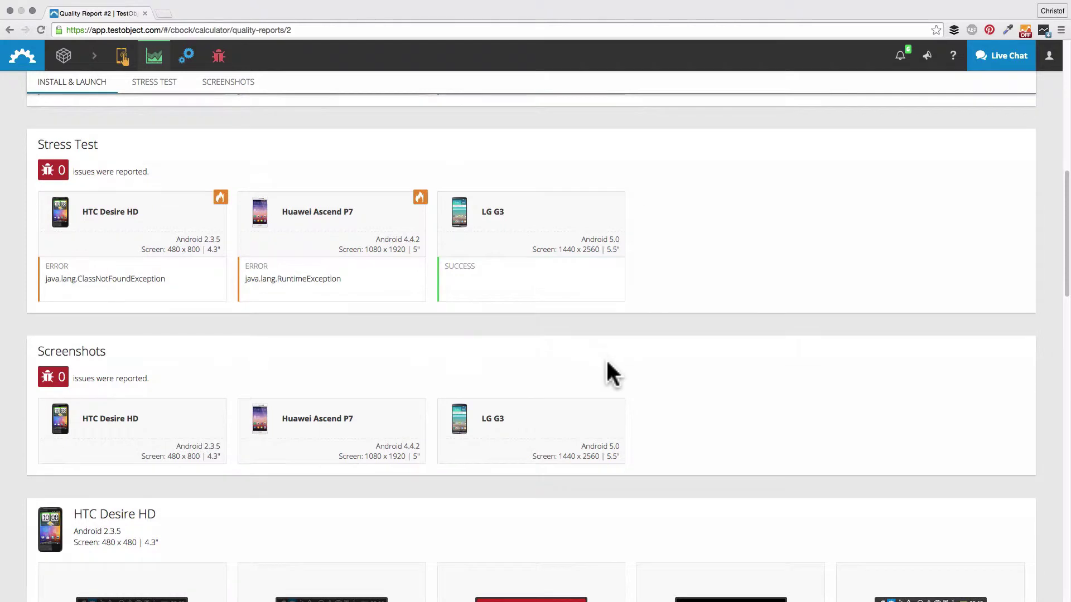
{"action": "scroll", "coordinate": [595, 326], "scroll_direction": "up", "scroll_amount": 1}
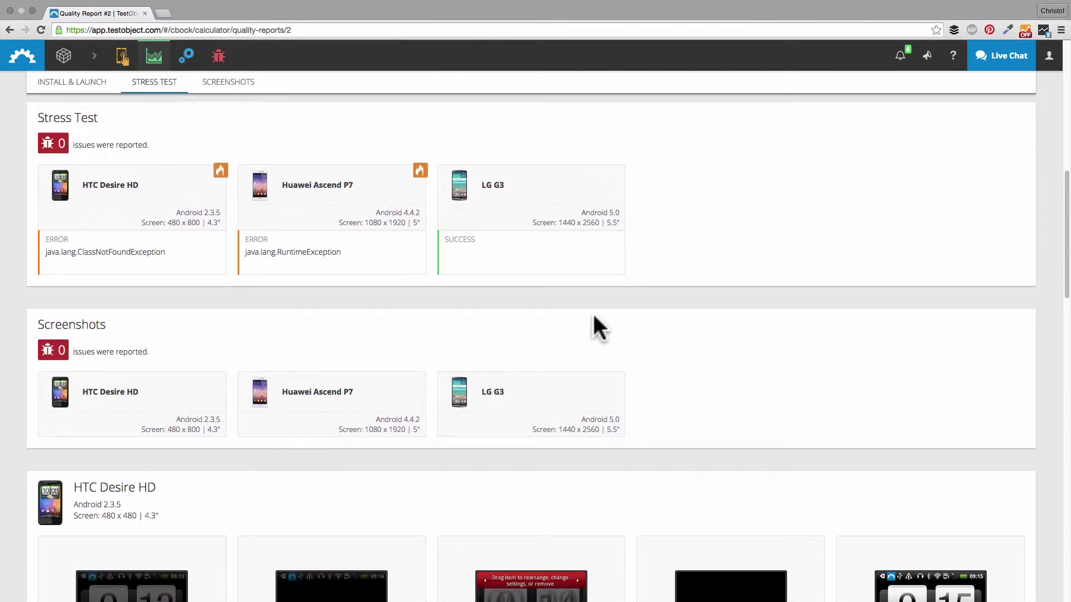
{"action": "scroll", "coordinate": [598, 329], "scroll_direction": "up", "scroll_amount": 10}
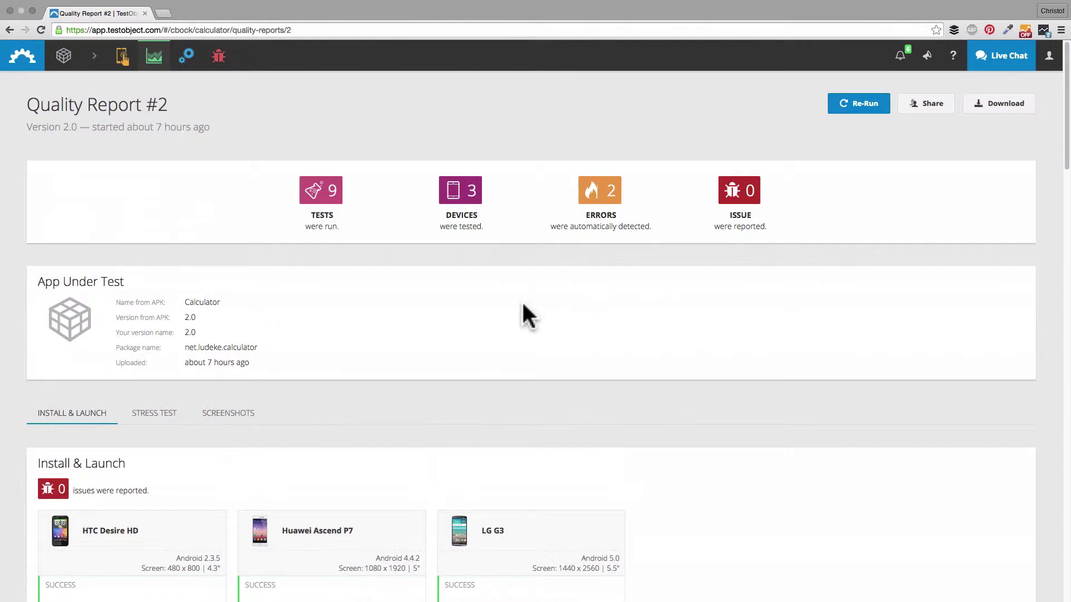
{"action": "scroll", "coordinate": [515, 303], "scroll_direction": "down", "scroll_amount": 2}
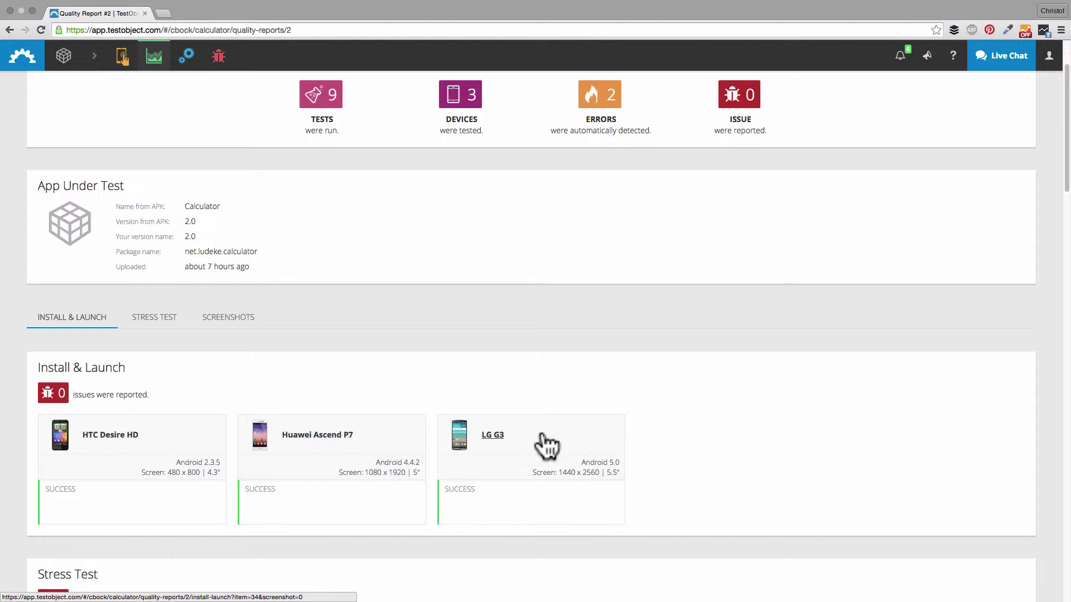
{"action": "scroll", "coordinate": [668, 433], "scroll_direction": "down", "scroll_amount": 1}
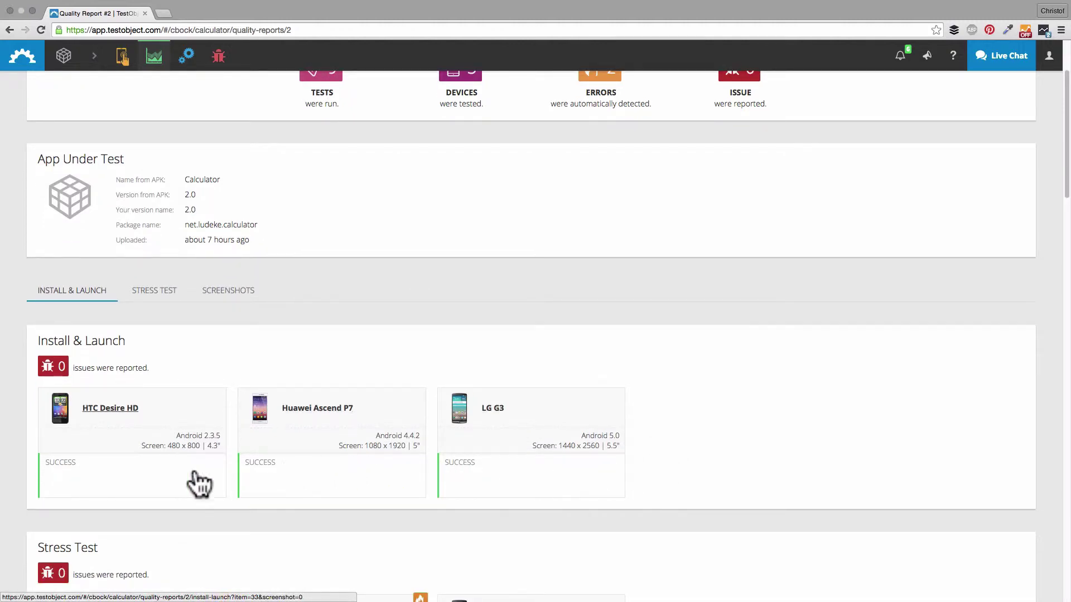
Step: Inspect the LG G3 Install & Launch result's device log, errors and app/device info
{"action": "left_click", "coordinate": [483, 464]}
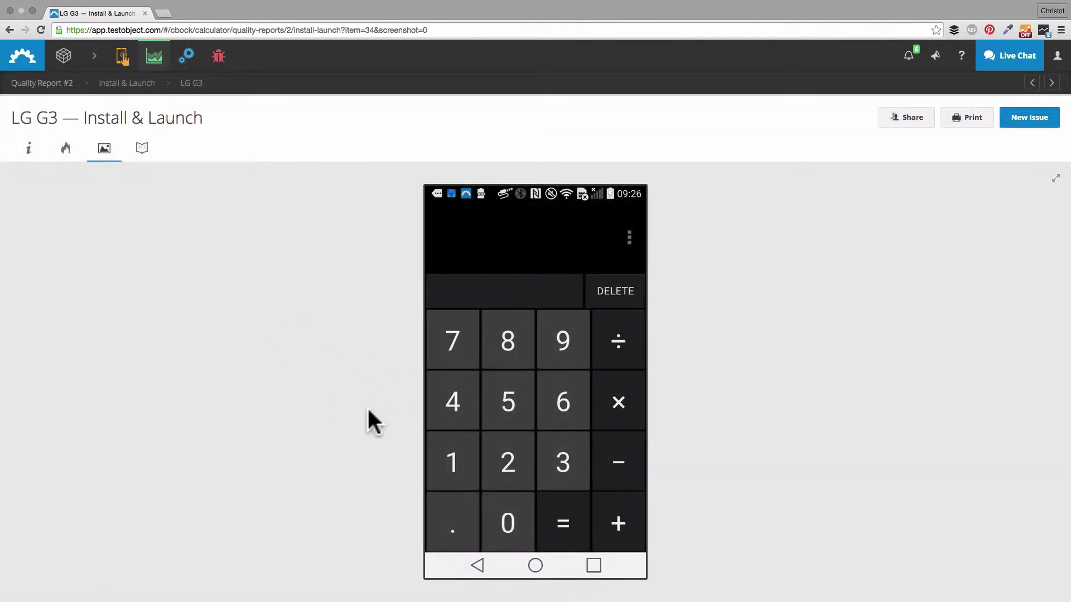
{"action": "left_click", "coordinate": [146, 148]}
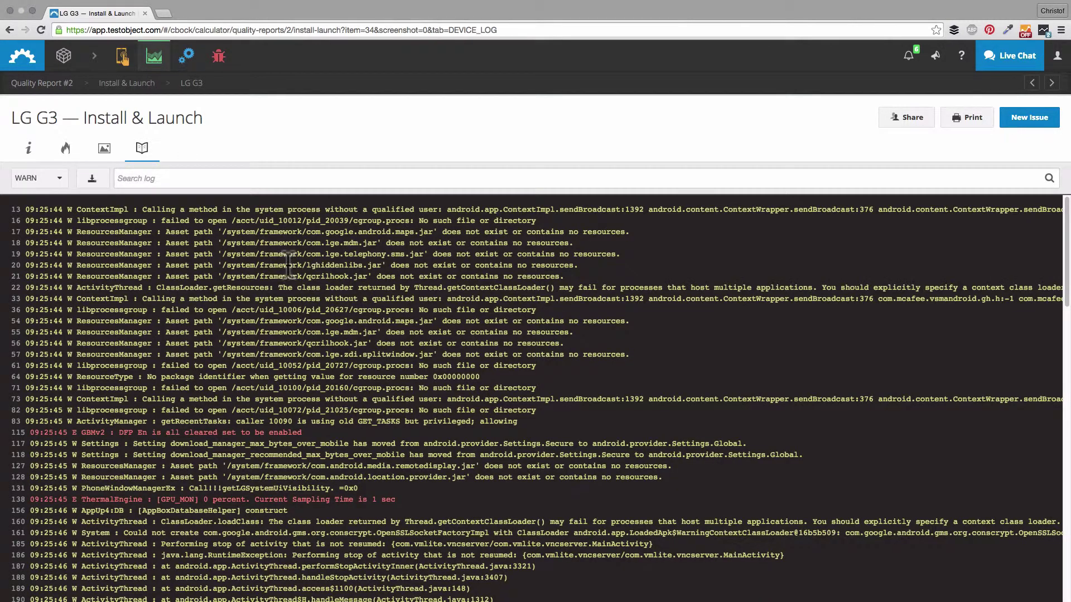
{"action": "scroll", "coordinate": [287, 263], "scroll_direction": "down", "scroll_amount": 10}
{"action": "scroll", "coordinate": [201, 235], "scroll_direction": "up", "scroll_amount": 10}
{"action": "left_click", "coordinate": [66, 154]}
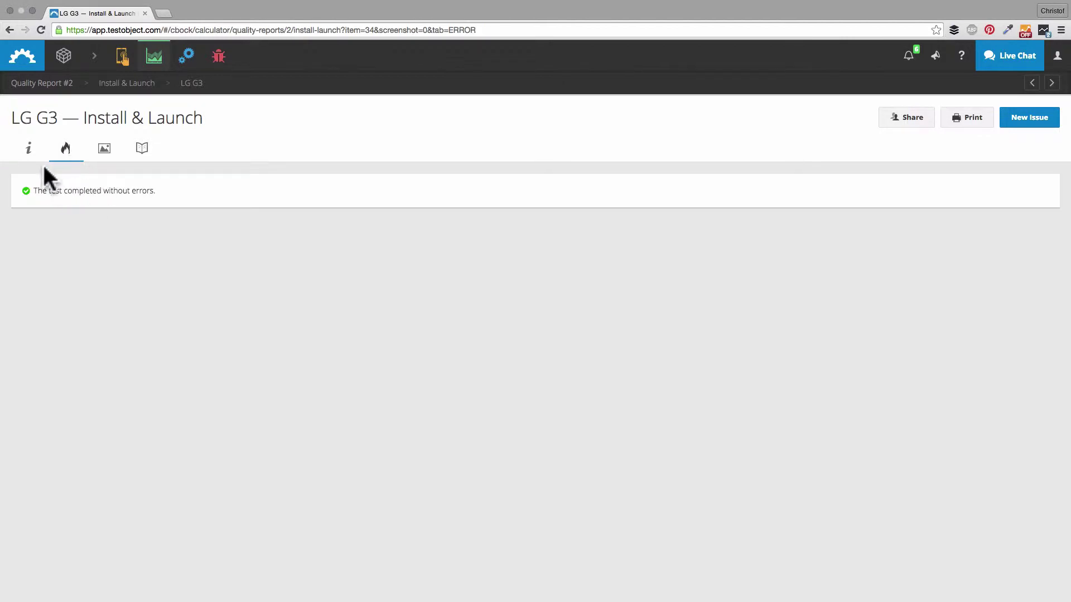
{"action": "left_click", "coordinate": [31, 148]}
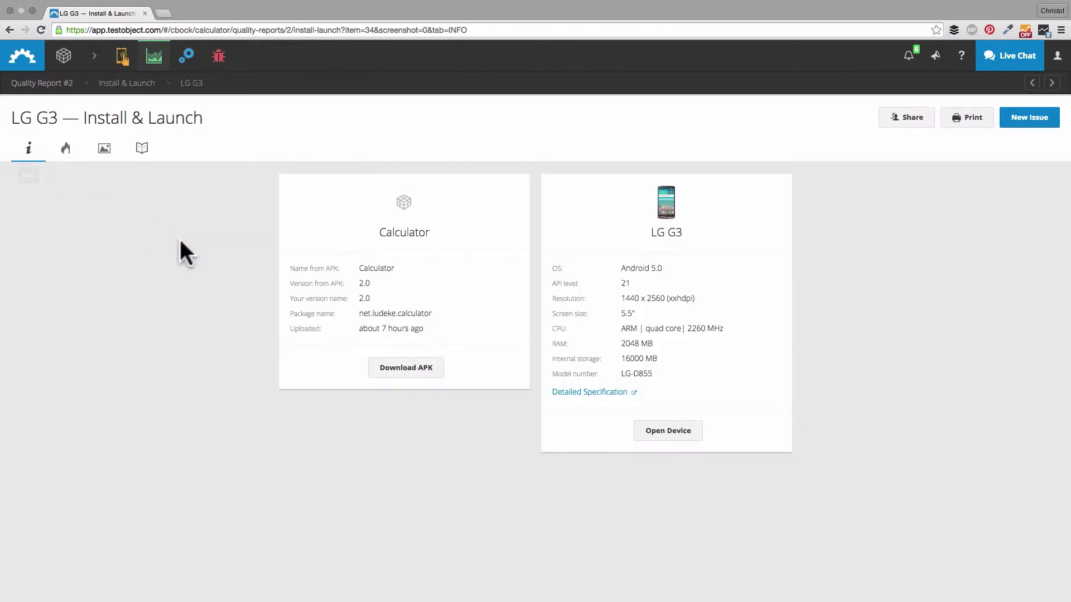
Step: Go back to the Quality Report #2 overview and scroll to the Stress Test cards
{"action": "left_click", "coordinate": [51, 83]}
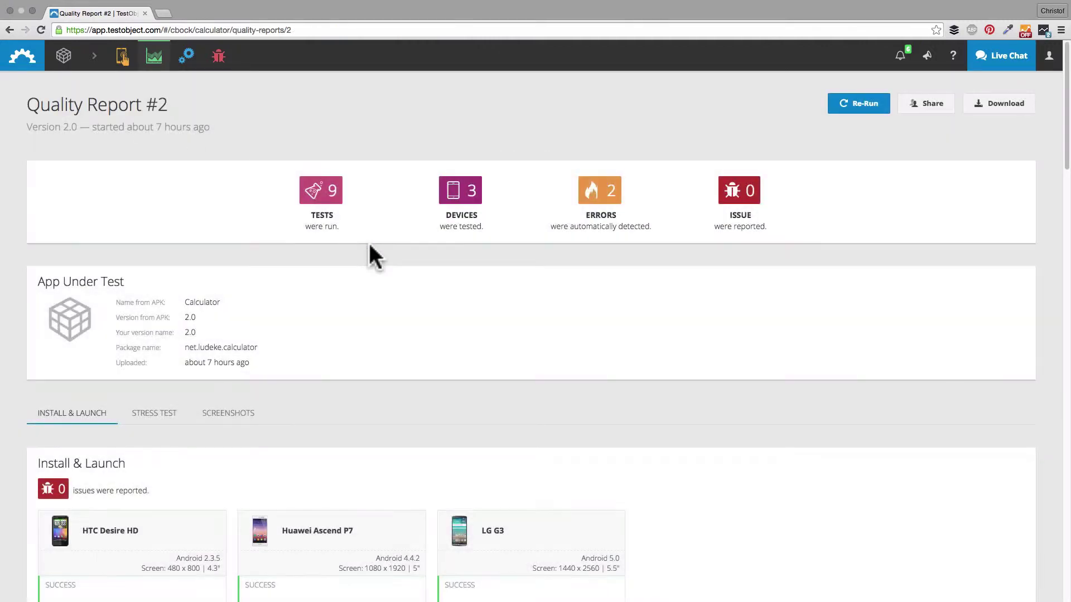
{"action": "scroll", "coordinate": [399, 299], "scroll_direction": "down", "scroll_amount": 3}
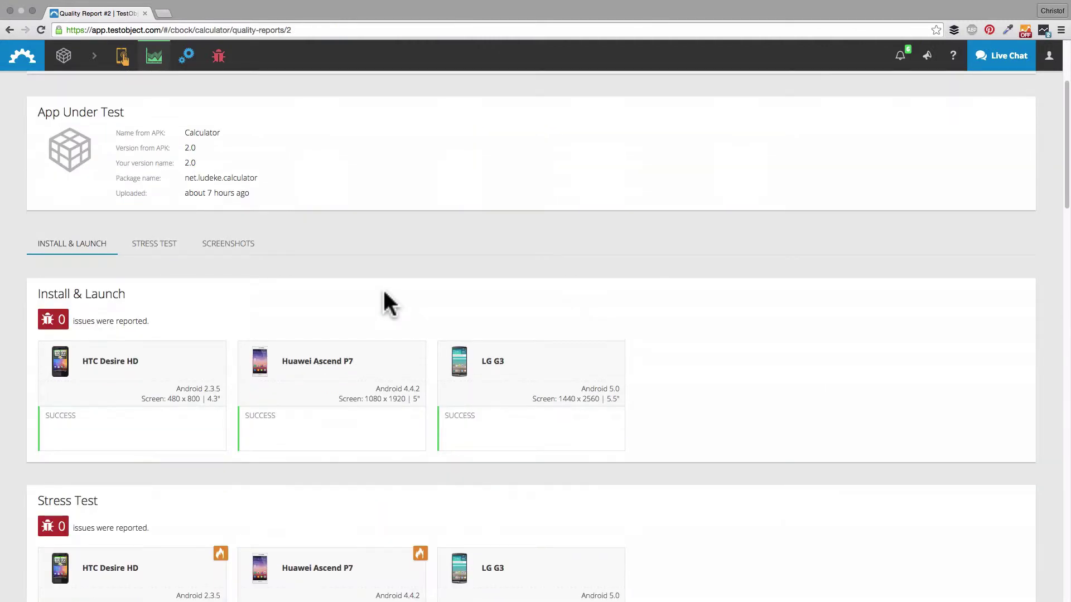
{"action": "scroll", "coordinate": [383, 296], "scroll_direction": "down", "scroll_amount": 2}
{"action": "scroll", "coordinate": [389, 304], "scroll_direction": "down", "scroll_amount": 1}
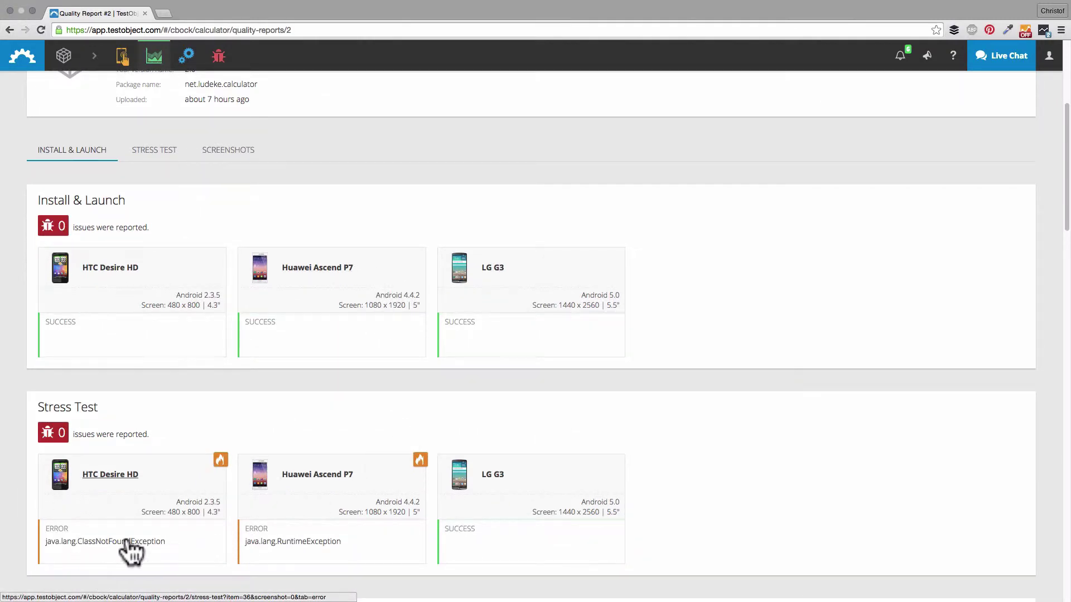
{"action": "scroll", "coordinate": [162, 549], "scroll_direction": "down", "scroll_amount": 1}
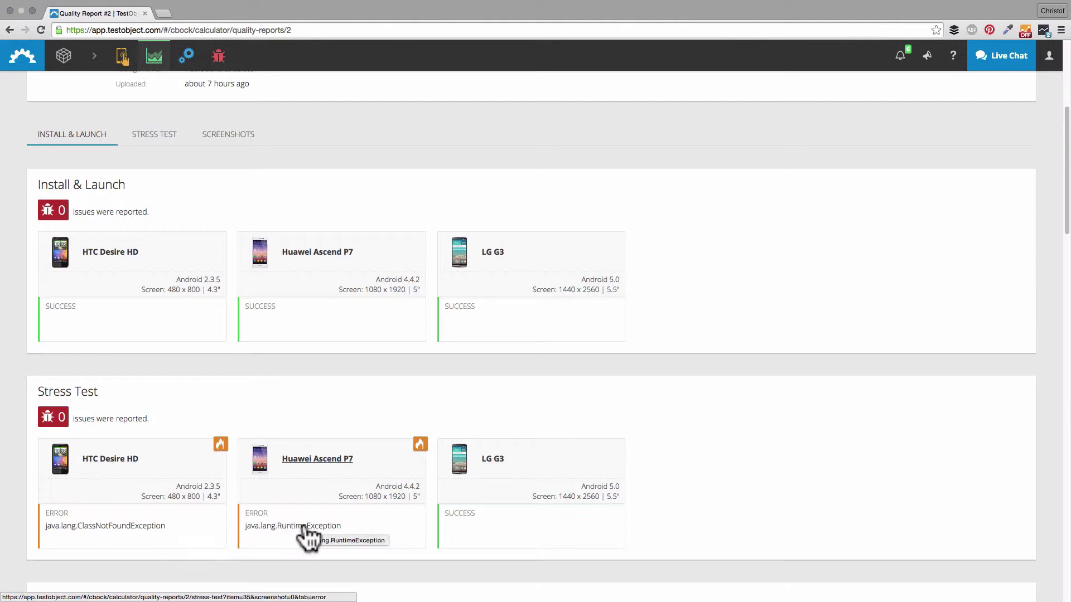
{"action": "scroll", "coordinate": [433, 514], "scroll_direction": "down", "scroll_amount": 1}
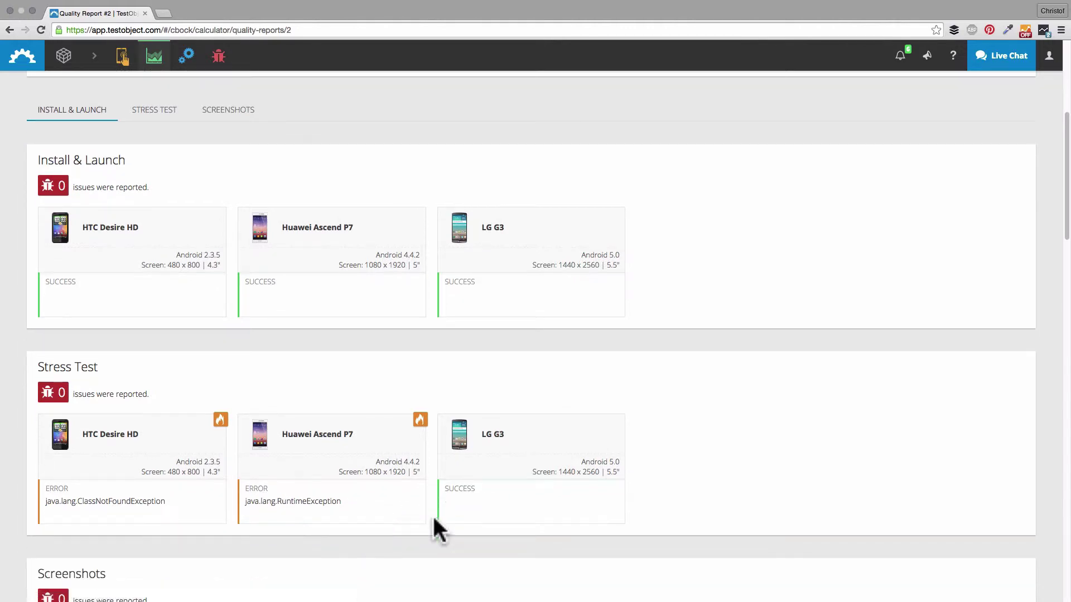
Step: Open the Huawei Ascend P7 stress-test crash and view its screenshot and device log
{"action": "left_click", "coordinate": [363, 504]}
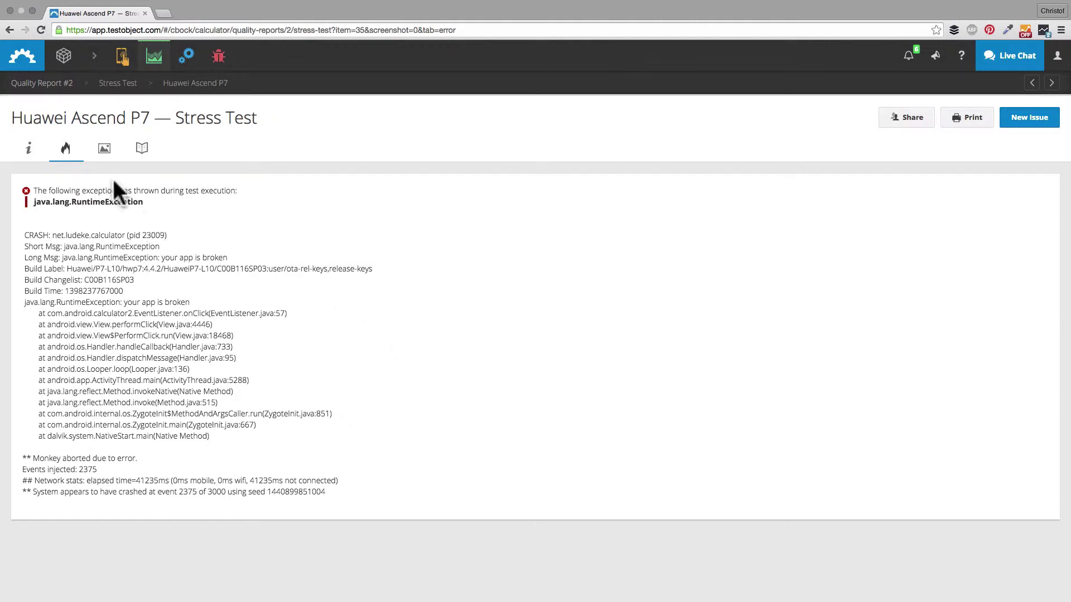
{"action": "left_click", "coordinate": [102, 149]}
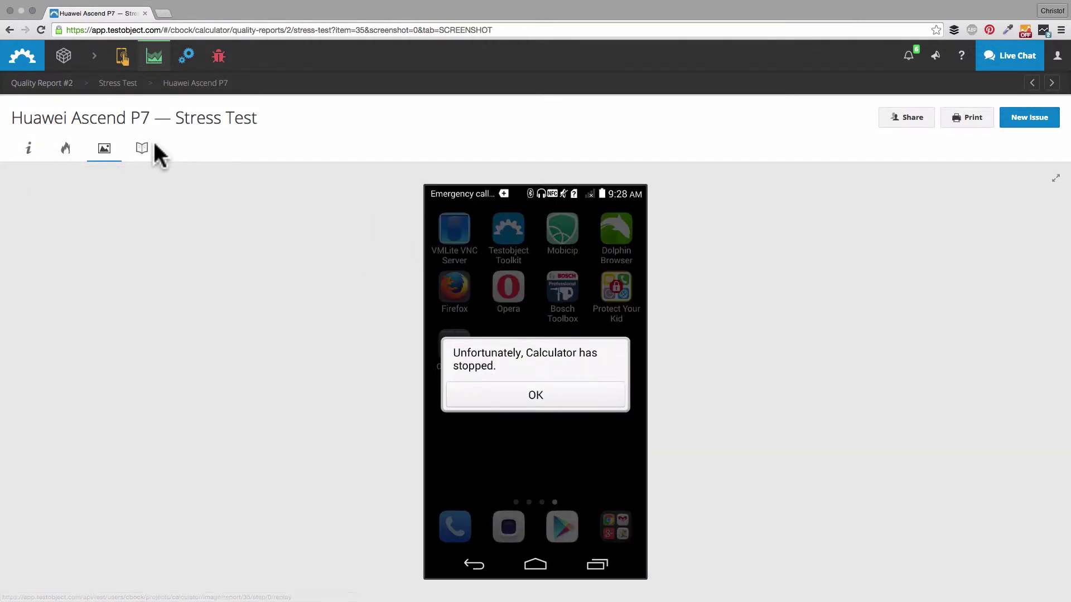
{"action": "left_click", "coordinate": [140, 149]}
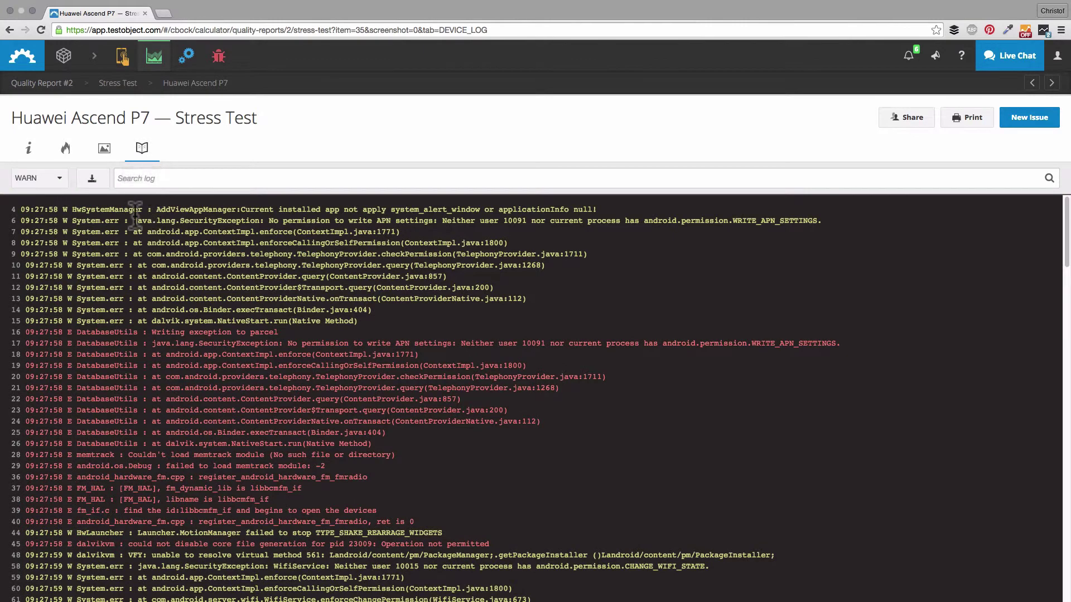
Step: Filter the device log to ERROR level and return to the report overview
{"action": "left_click", "coordinate": [62, 178]}
{"action": "left_click", "coordinate": [25, 190]}
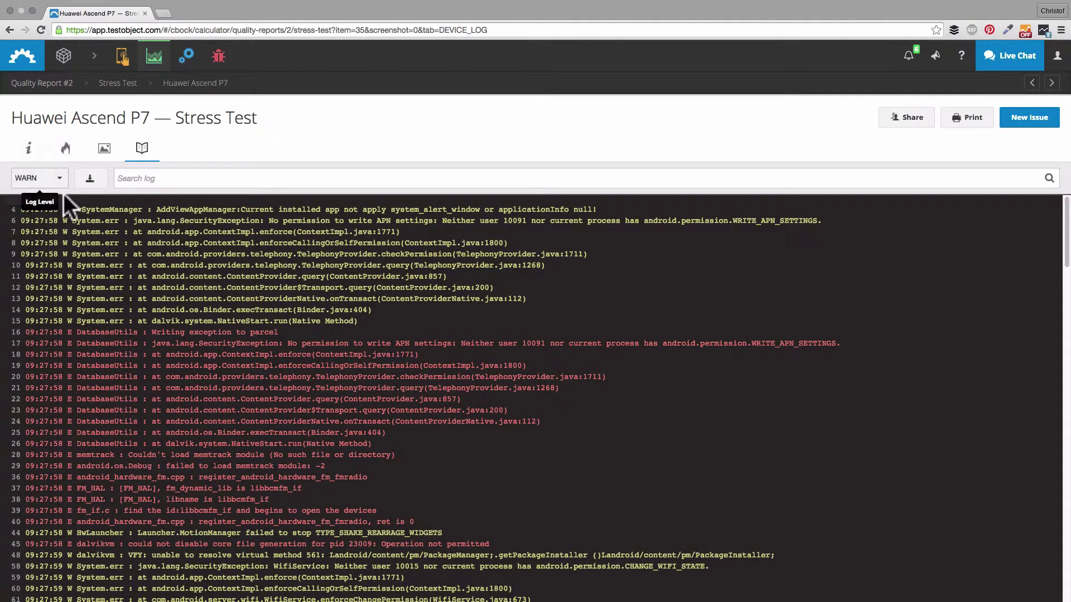
{"action": "scroll", "coordinate": [168, 234], "scroll_direction": "down", "scroll_amount": 3}
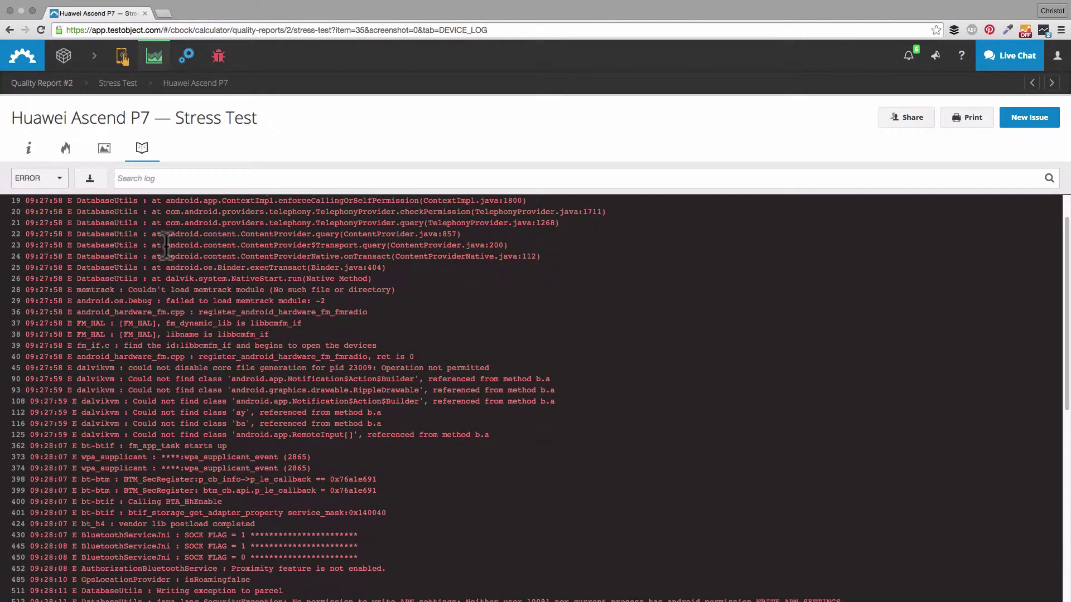
{"action": "scroll", "coordinate": [166, 245], "scroll_direction": "down", "scroll_amount": 6}
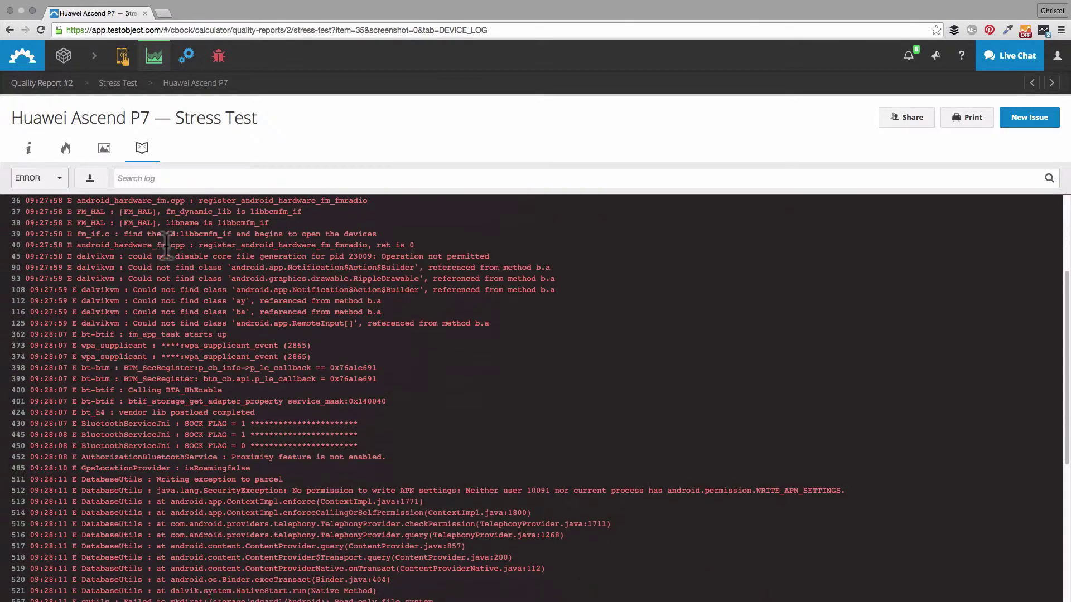
{"action": "scroll", "coordinate": [177, 251], "scroll_direction": "down", "scroll_amount": 3}
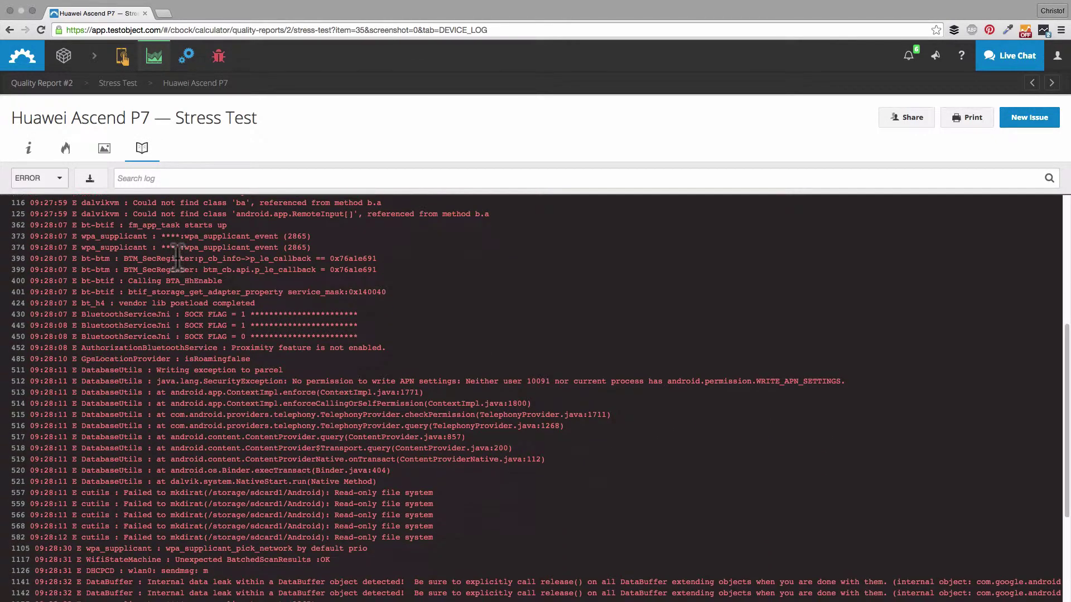
{"action": "scroll", "coordinate": [334, 190], "scroll_direction": "up", "scroll_amount": 10}
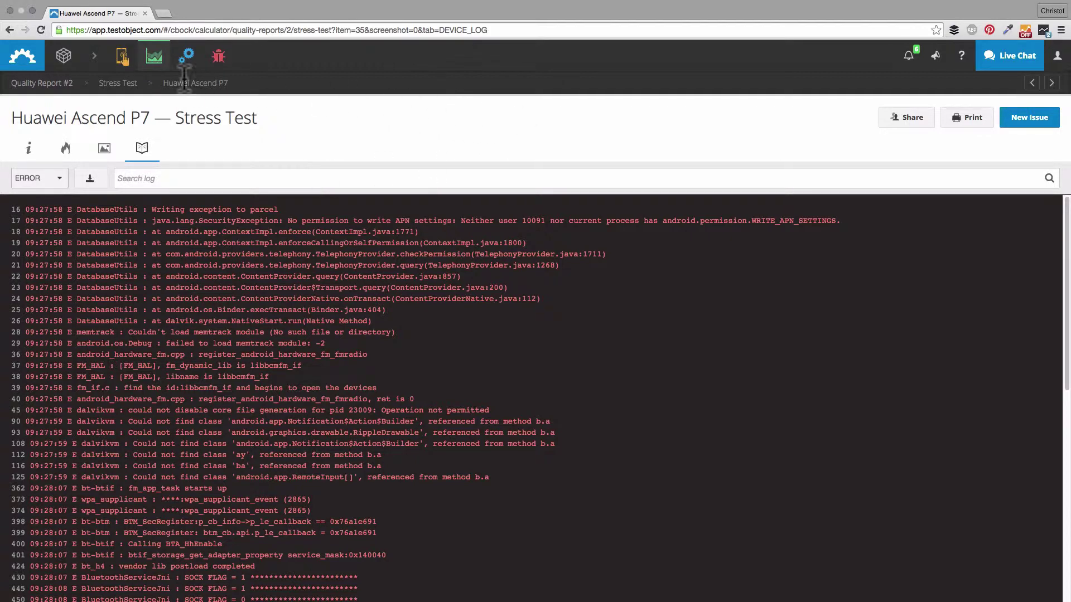
{"action": "left_click", "coordinate": [35, 84]}
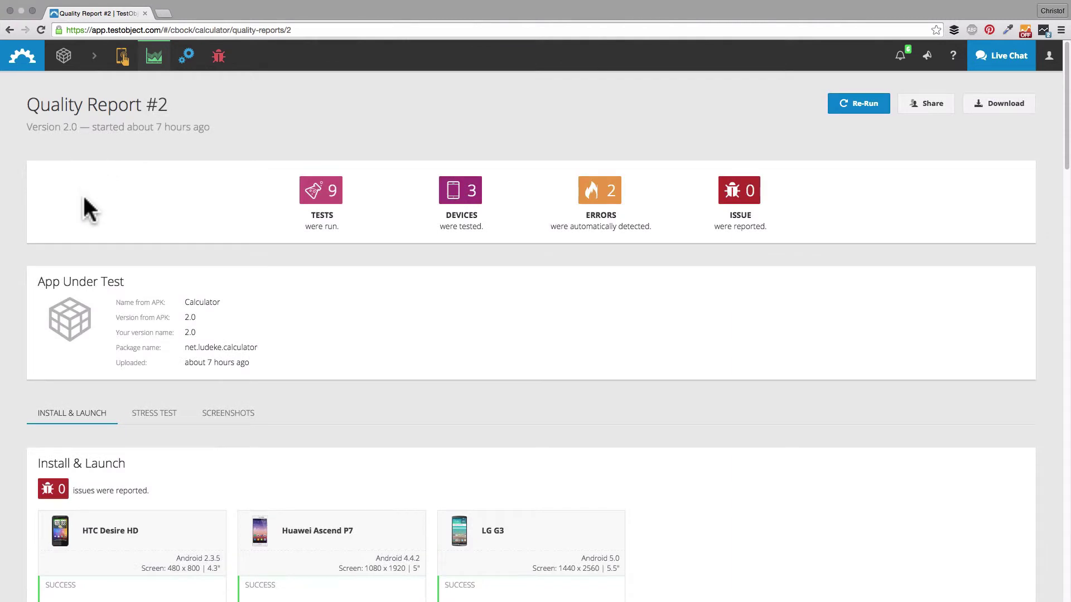
Step: Scroll through the Screenshots section and open the LG G3 screenshot showing 764.22
{"action": "left_click", "coordinate": [230, 412]}
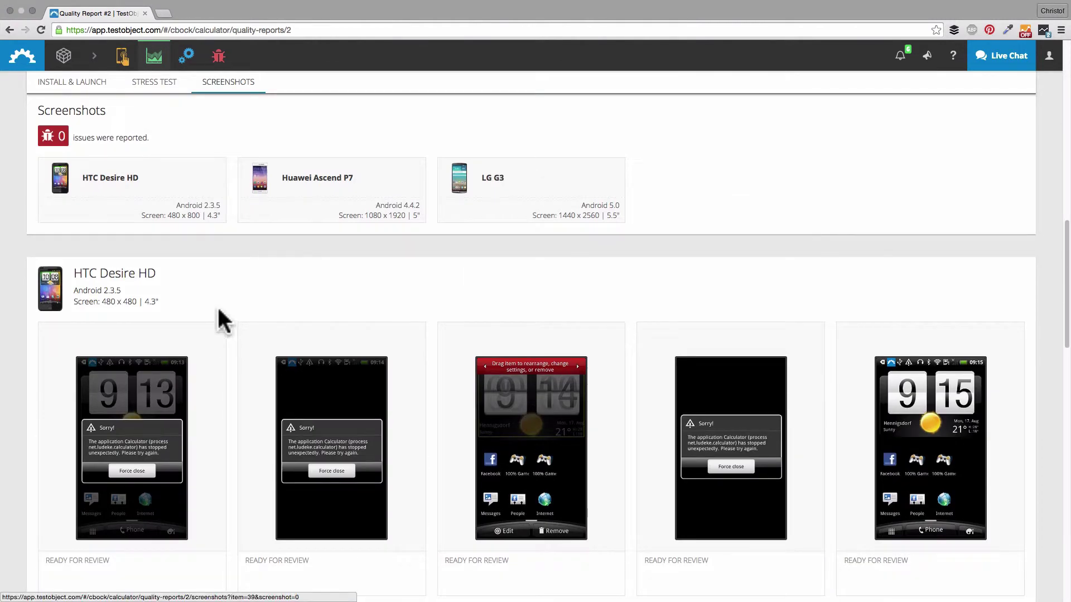
{"action": "scroll", "coordinate": [9, 279], "scroll_direction": "down", "scroll_amount": 1}
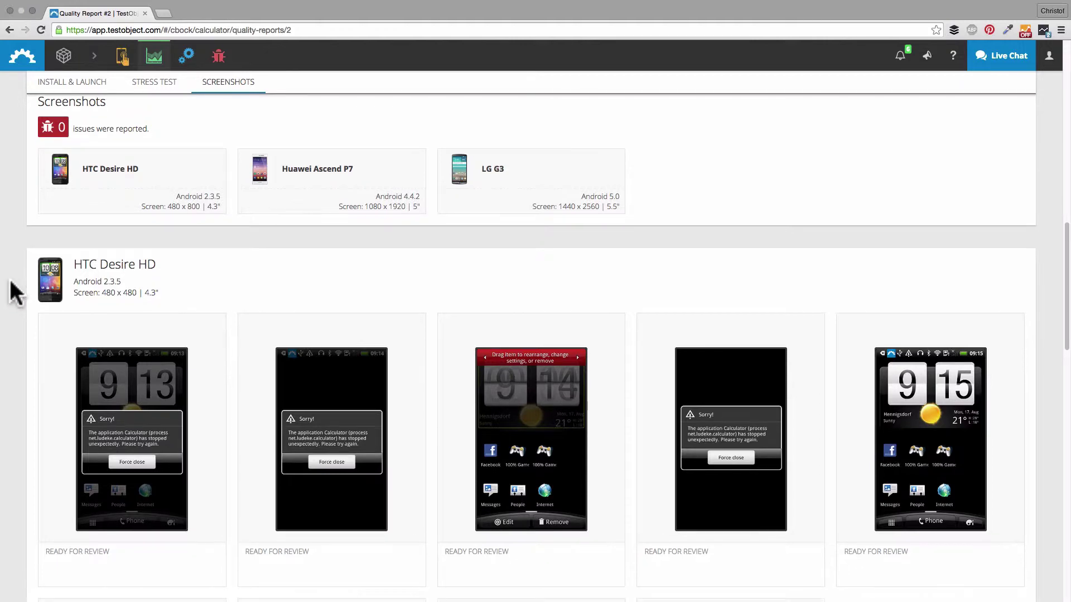
{"action": "scroll", "coordinate": [117, 239], "scroll_direction": "down", "scroll_amount": 5}
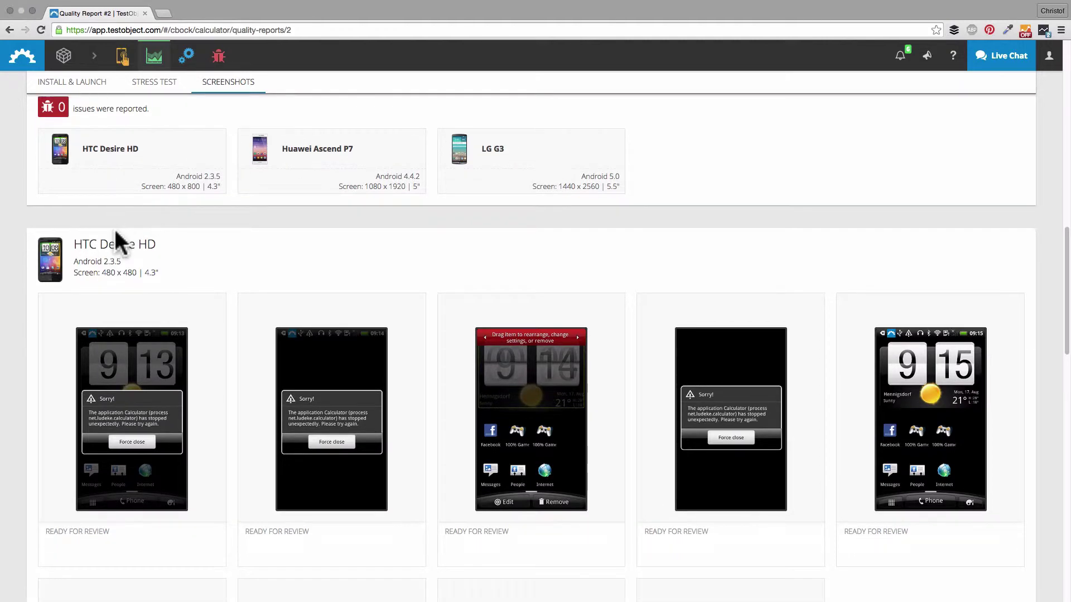
{"action": "scroll", "coordinate": [117, 329], "scroll_direction": "down", "scroll_amount": 10}
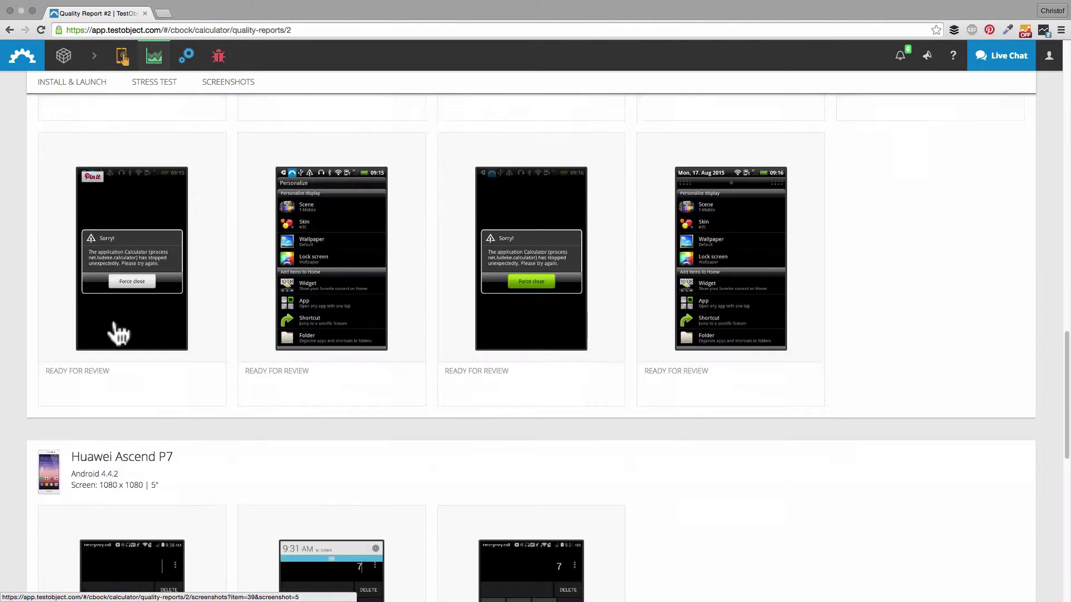
{"action": "scroll", "coordinate": [104, 298], "scroll_direction": "down", "scroll_amount": 2}
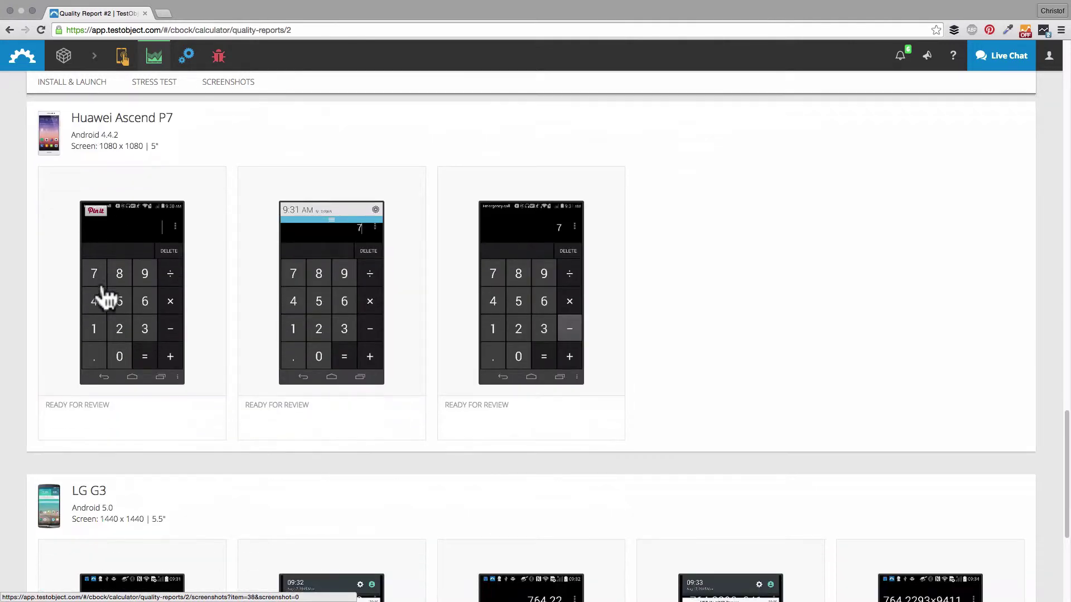
{"action": "scroll", "coordinate": [103, 298], "scroll_direction": "down", "scroll_amount": 1}
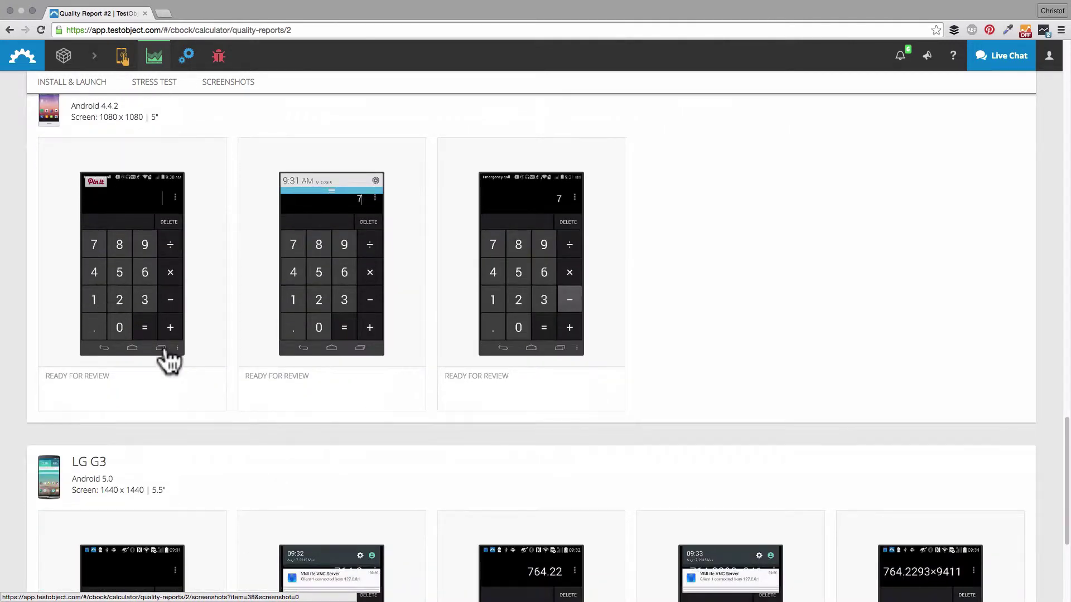
{"action": "scroll", "coordinate": [391, 384], "scroll_direction": "down", "scroll_amount": 5}
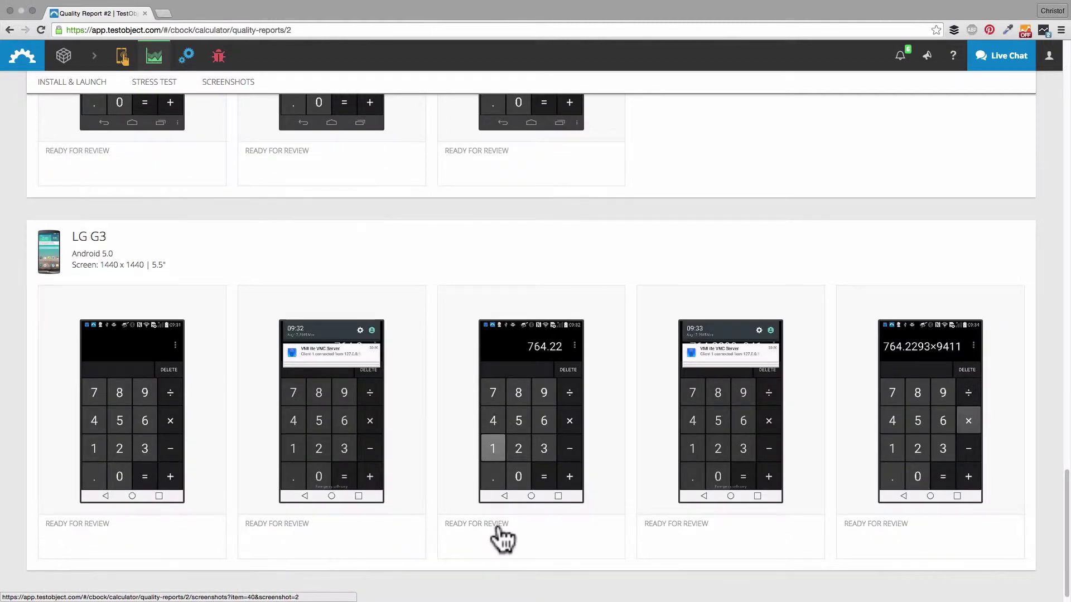
{"action": "left_click", "coordinate": [474, 533]}
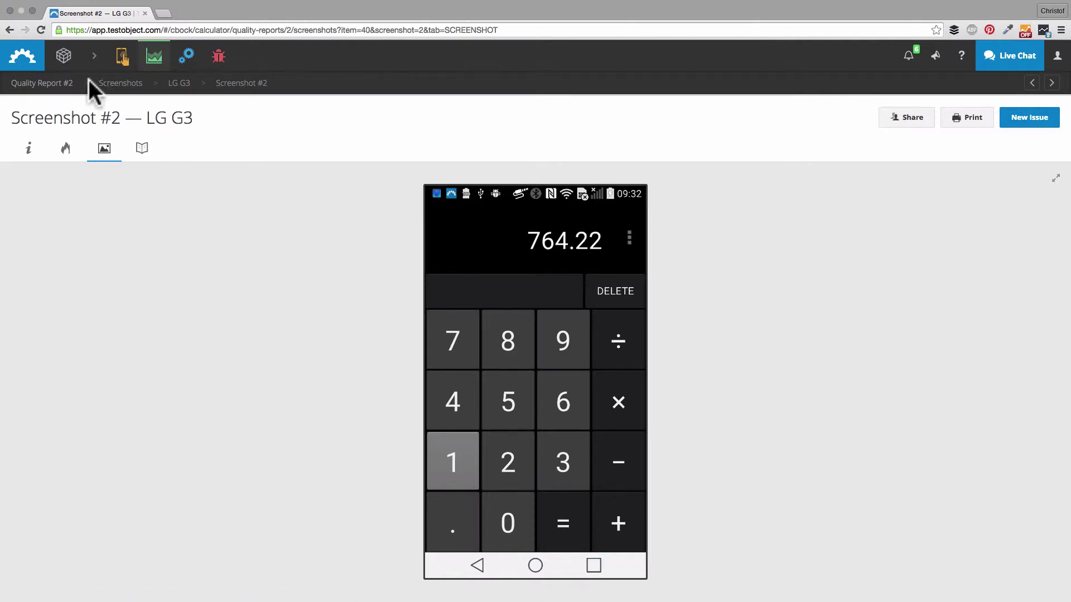
Step: Back on the report, start a new issue for the Huawei Ascend P7 stress-test crash
{"action": "left_click", "coordinate": [41, 85]}
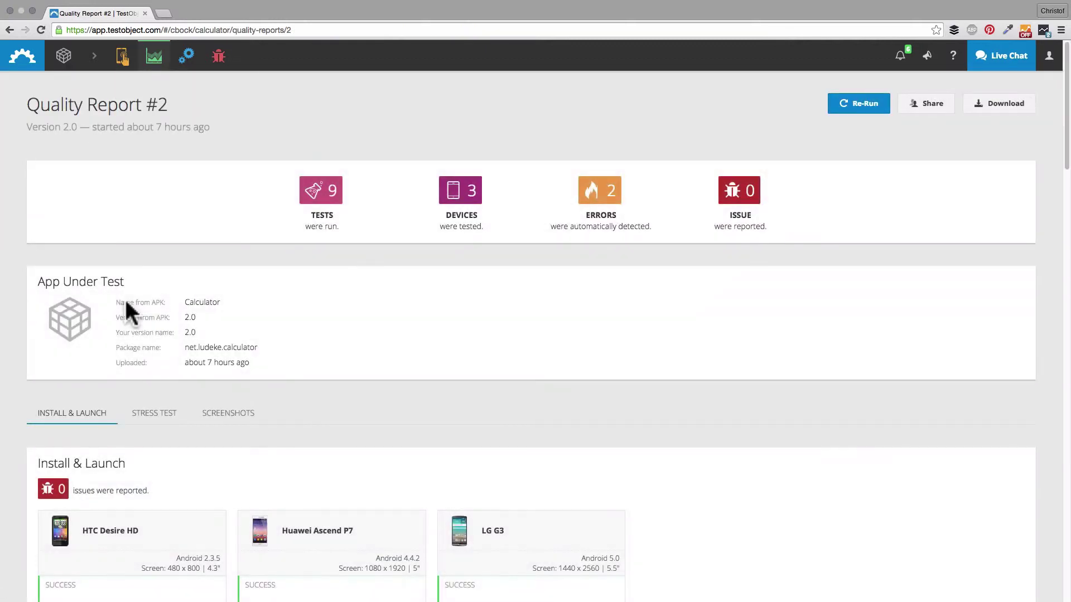
{"action": "scroll", "coordinate": [124, 296], "scroll_direction": "down", "scroll_amount": 5}
{"action": "scroll", "coordinate": [136, 298], "scroll_direction": "down", "scroll_amount": 2}
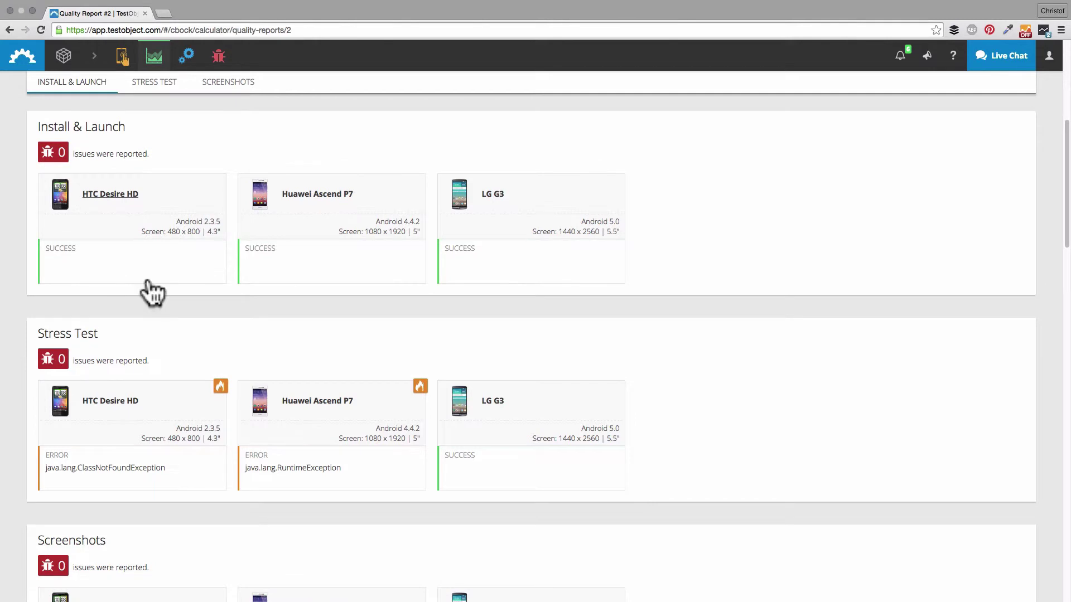
{"action": "left_click", "coordinate": [290, 477]}
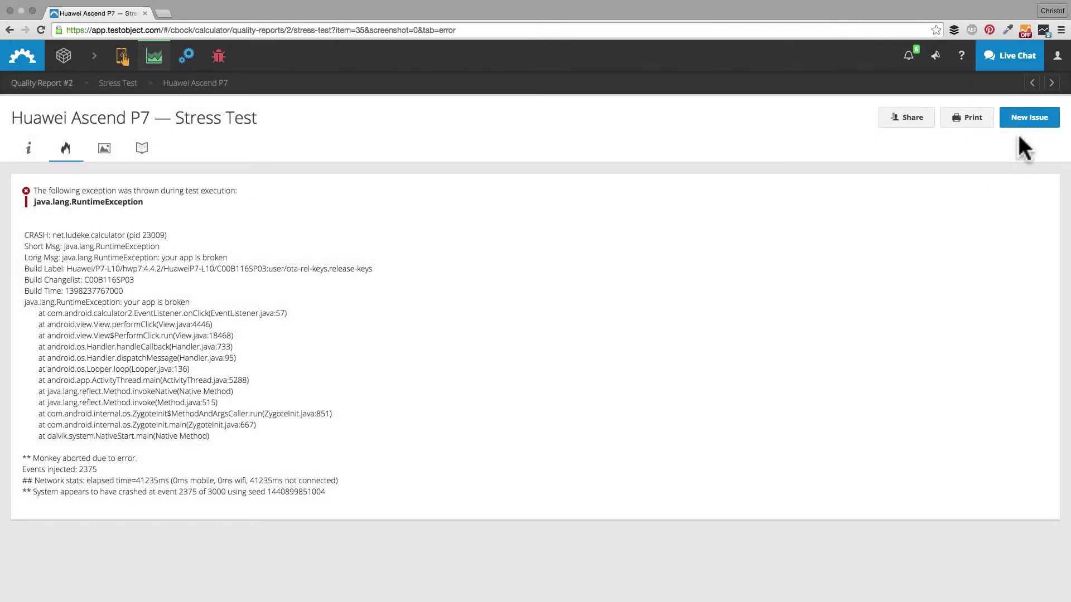
{"action": "left_click", "coordinate": [1029, 118]}
Step: Create the issue titled 'RuntimeException' with description 'the app is broken'
{"action": "left_click", "coordinate": [747, 198]}
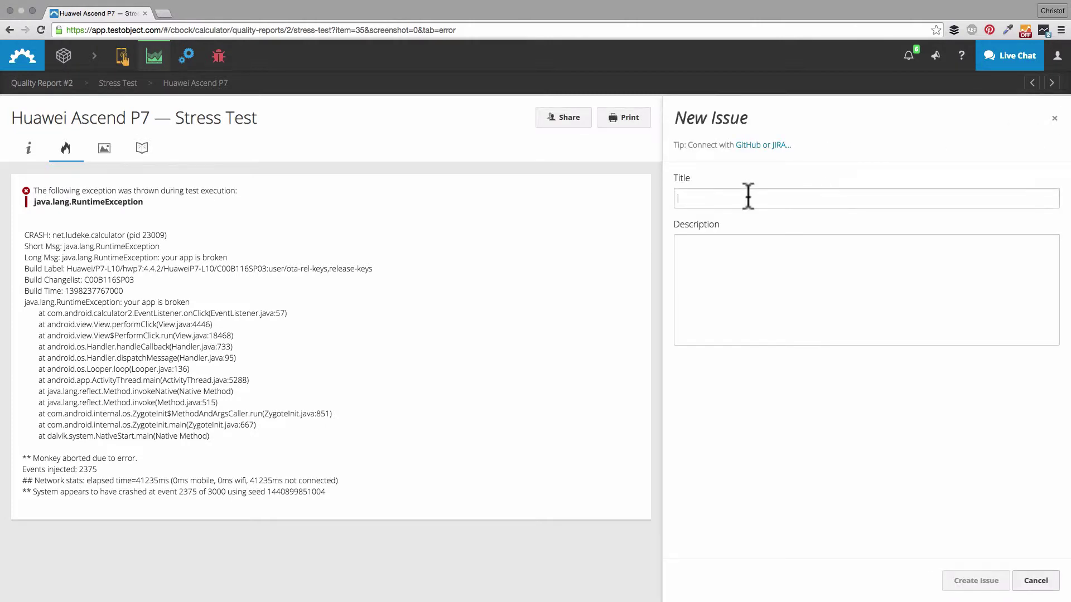
{"action": "type", "text": "RuntimeExeption"}
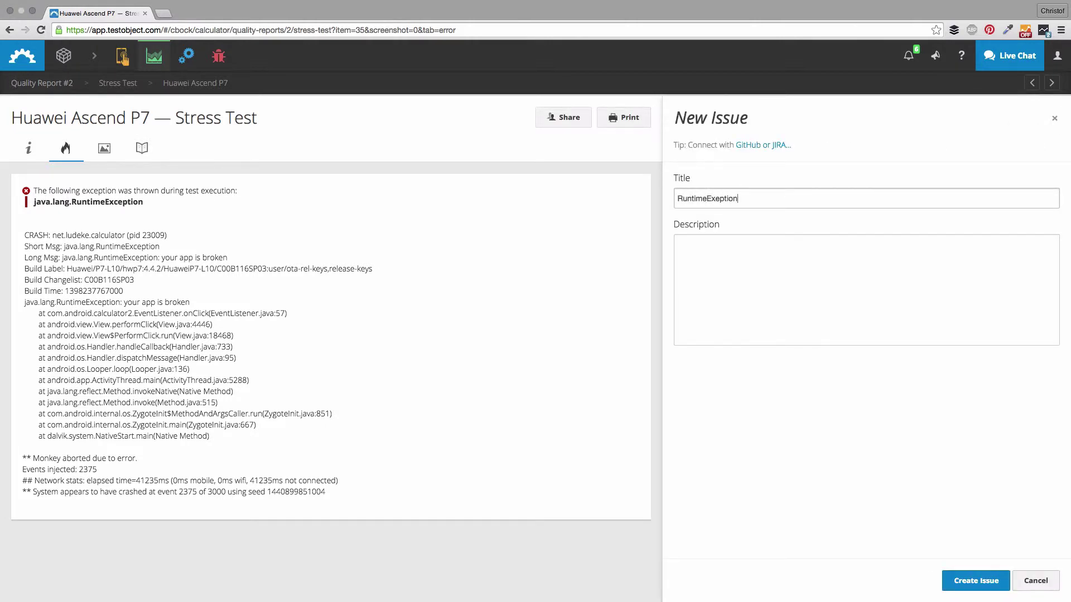
{"action": "left_click", "coordinate": [716, 203]}
{"action": "type", "text": "c"}
{"action": "left_click", "coordinate": [739, 287]}
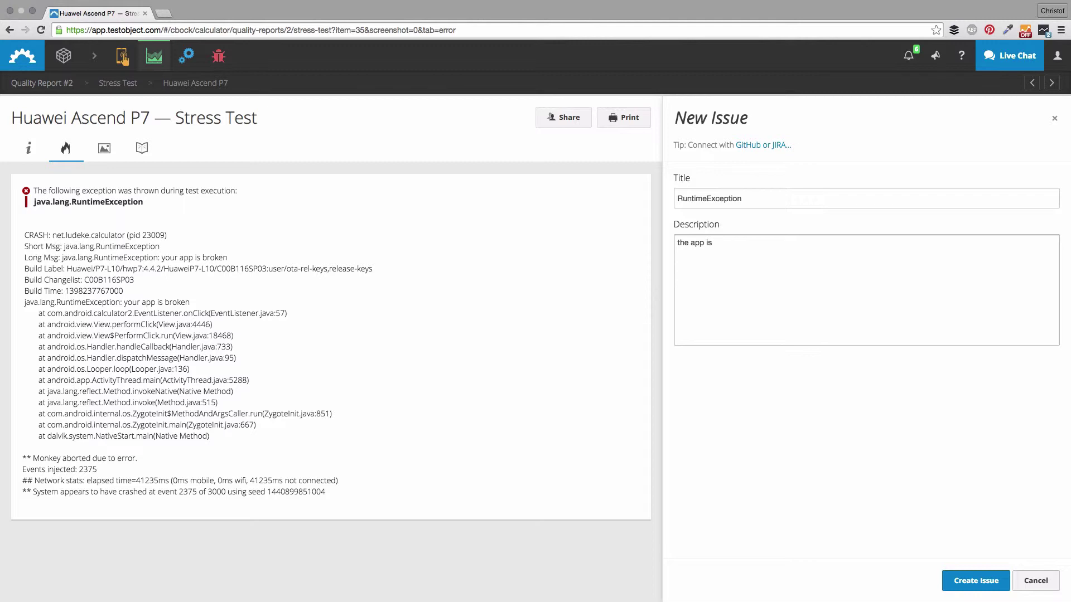
{"action": "left_click", "coordinate": [973, 583]}
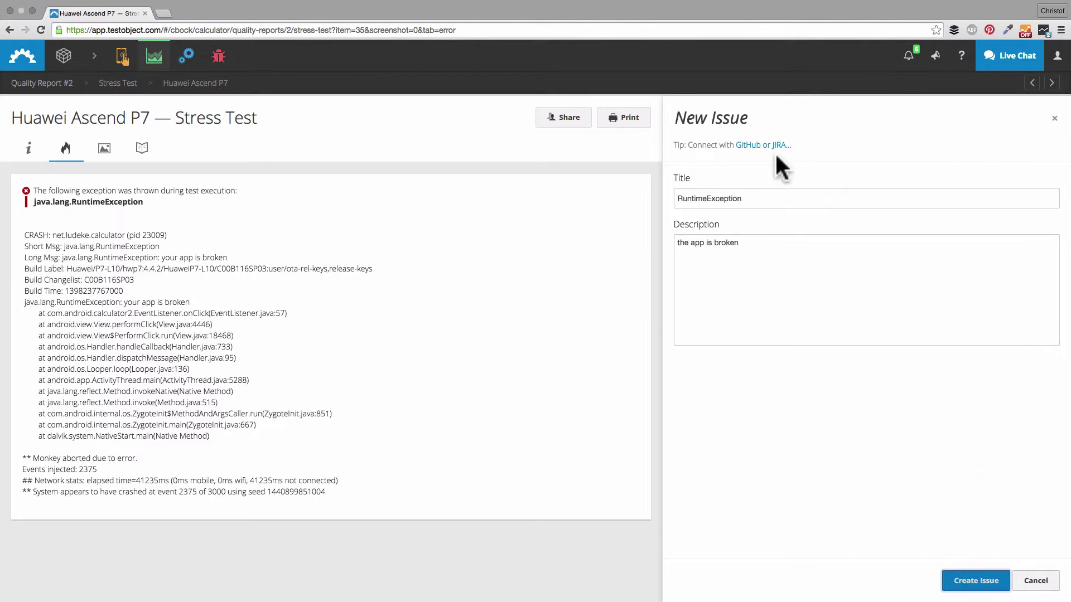
{"action": "left_click", "coordinate": [42, 85]}
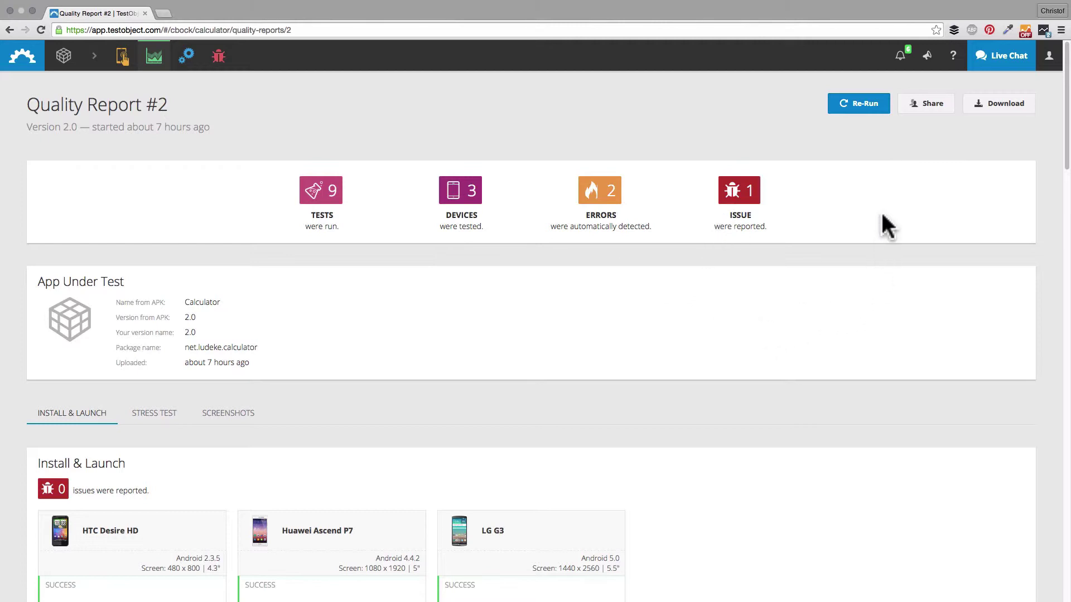
Step: Share Quality Report #2 via public link, copy the link, and open a blank browser tab
{"action": "left_click", "coordinate": [928, 104]}
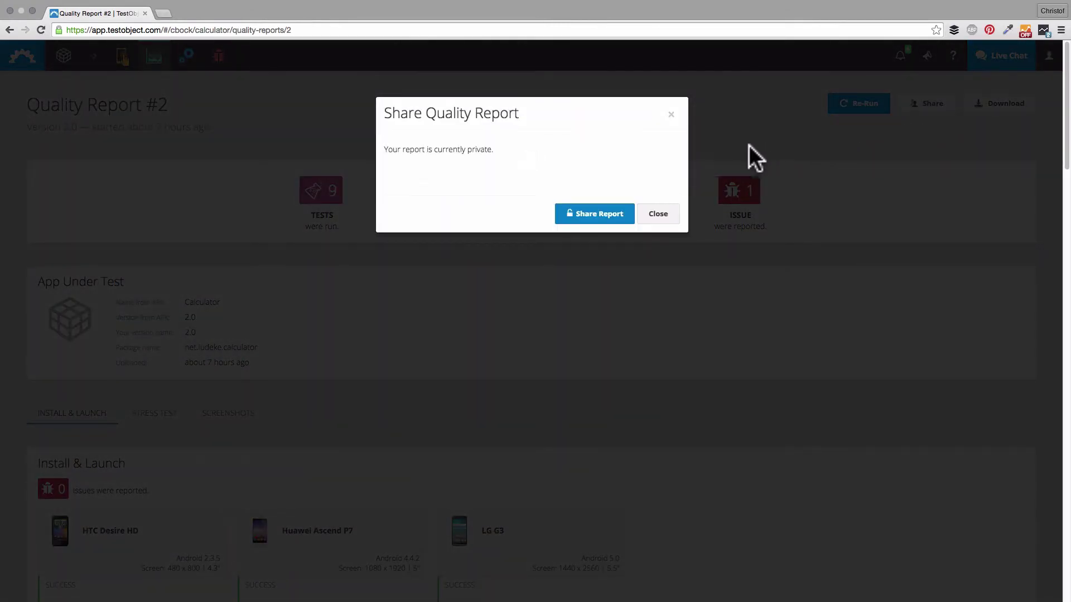
{"action": "left_click", "coordinate": [576, 219]}
{"action": "left_click_drag", "start_coordinate": [394, 165], "coordinate": [698, 173]}
{"action": "key", "text": "super+c"}
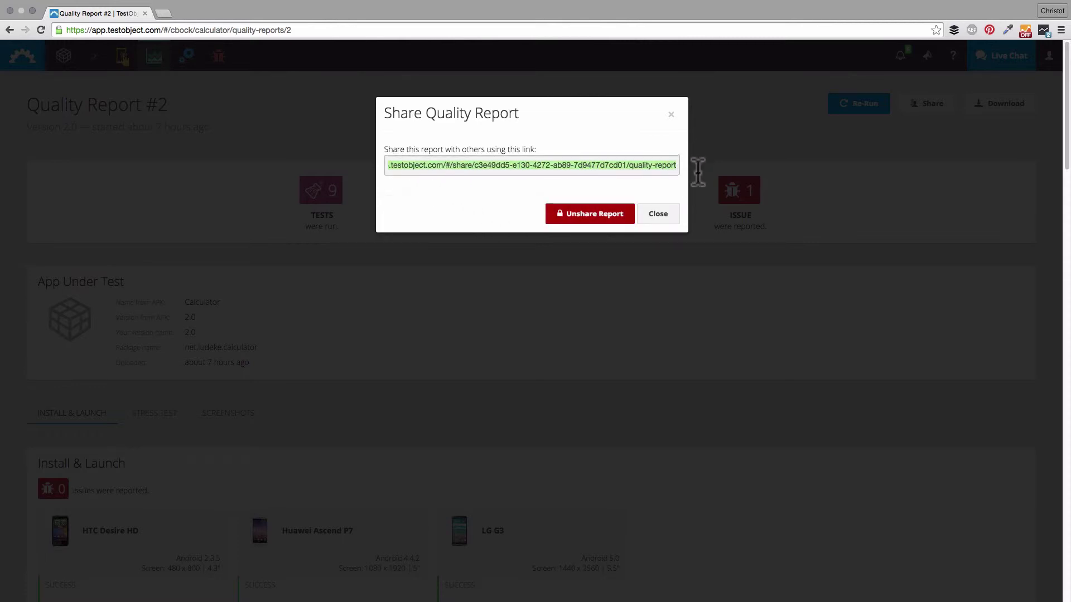
{"action": "left_click", "coordinate": [661, 216]}
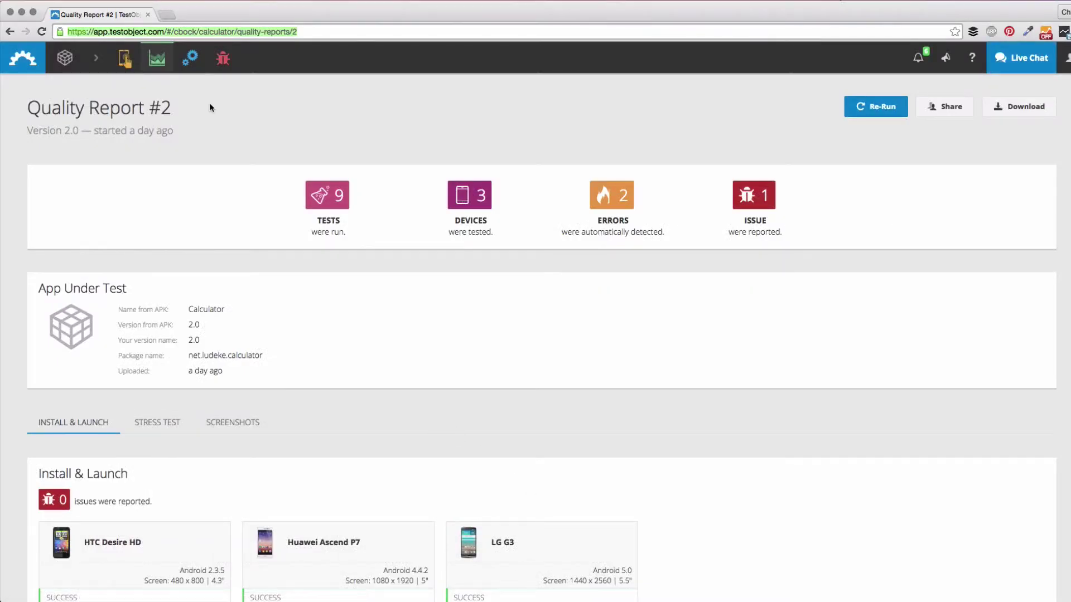
{"action": "left_click", "coordinate": [167, 17]}
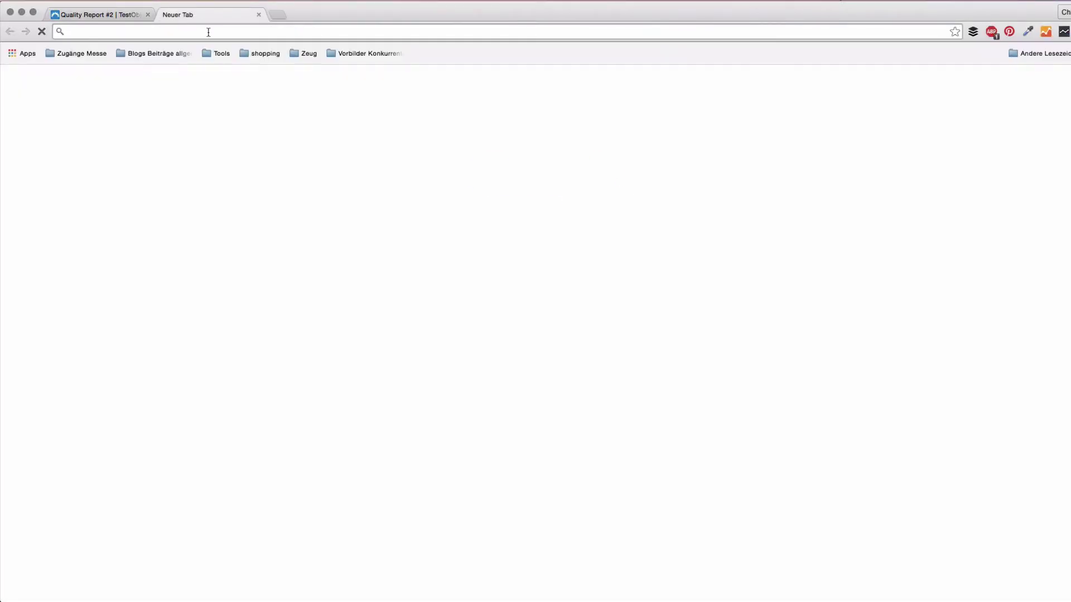
Step: Load the pasted share link and view the shared report's LG G3 Install & Launch screenshot
{"action": "key", "text": "super+v"}
{"action": "key", "text": "Return"}
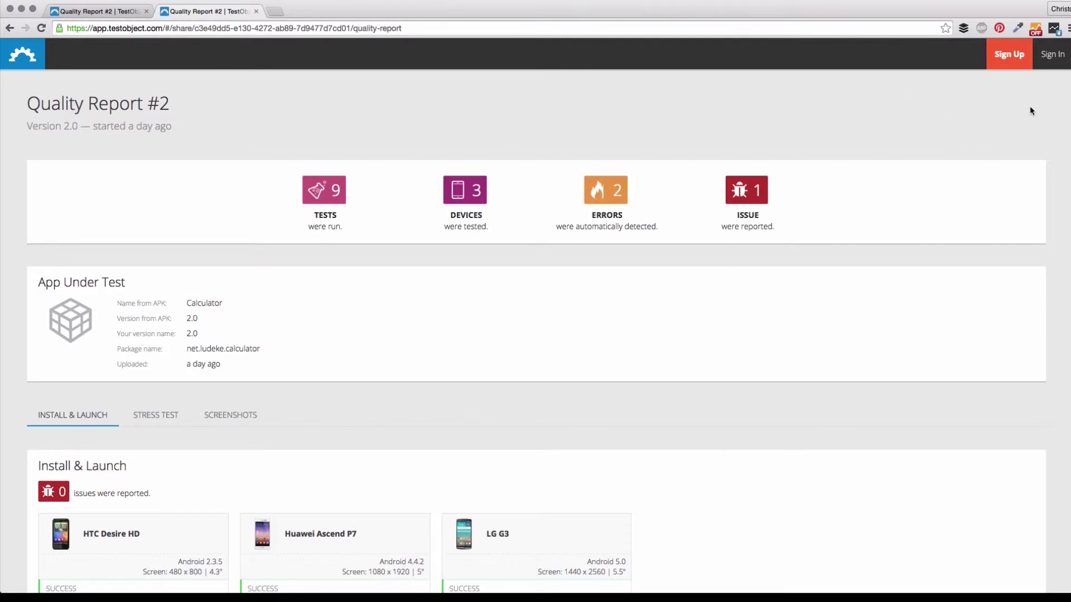
{"action": "scroll", "coordinate": [720, 274], "scroll_direction": "down", "scroll_amount": 10}
{"action": "scroll", "coordinate": [705, 271], "scroll_direction": "up", "scroll_amount": 7}
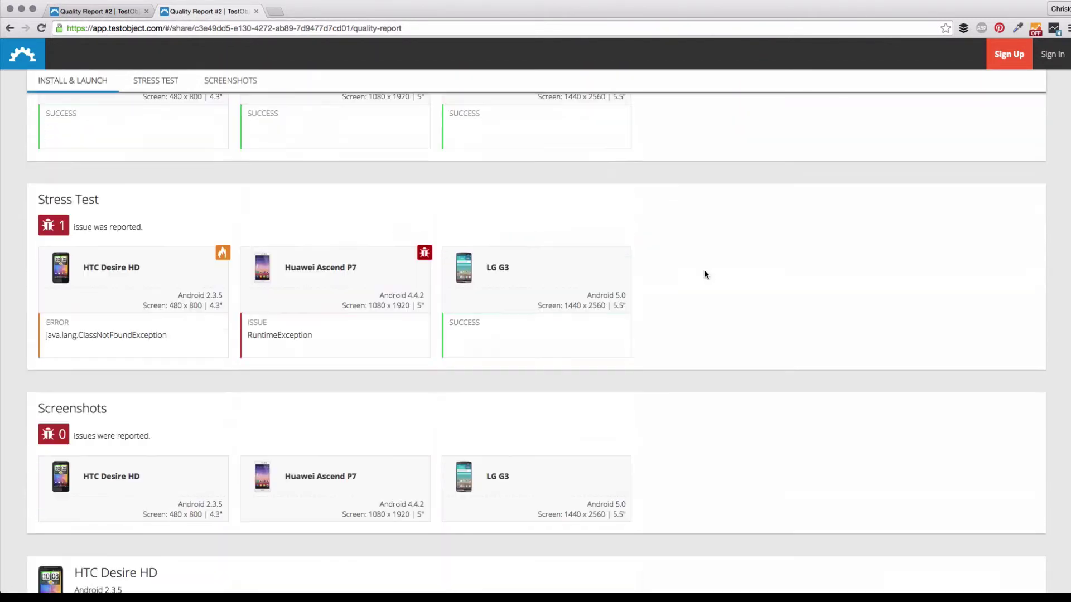
{"action": "left_click", "coordinate": [498, 390]}
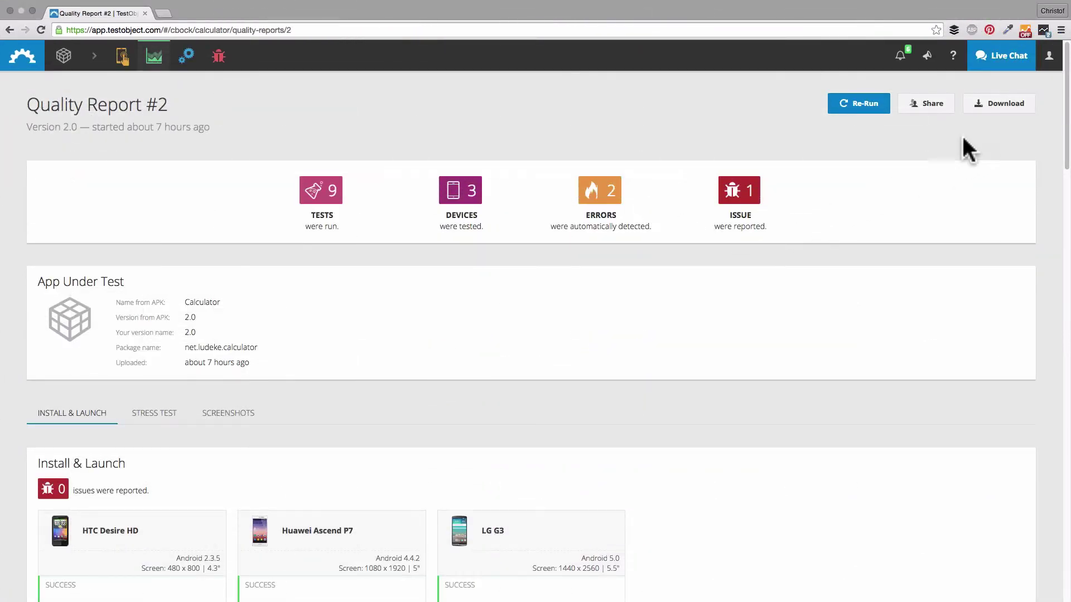
Step: Export Quality Report #2 in PDF format from the Download menu
{"action": "left_click", "coordinate": [996, 107]}
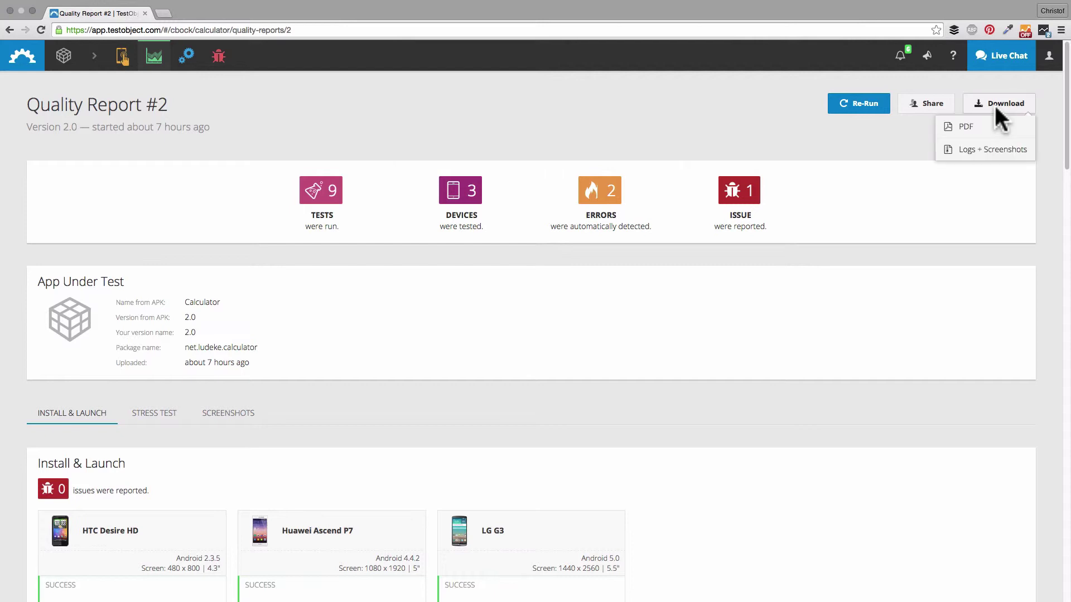
{"action": "left_click", "coordinate": [987, 139]}
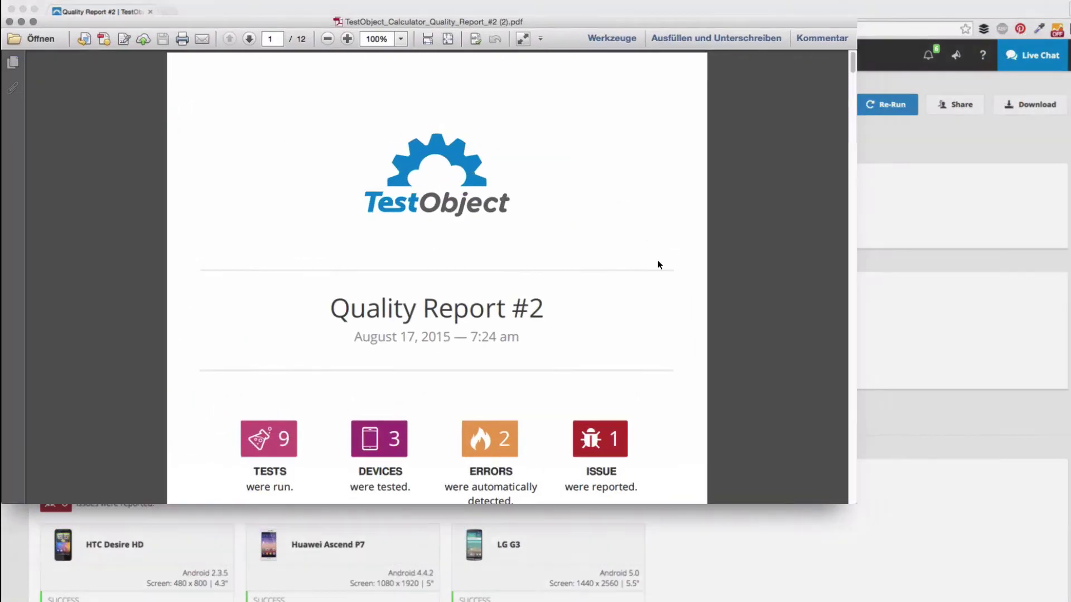
Step: Scroll through the report PDF in Acrobat Reader from page 3 to page 12
{"action": "scroll", "coordinate": [771, 293], "scroll_direction": "down", "scroll_amount": 5}
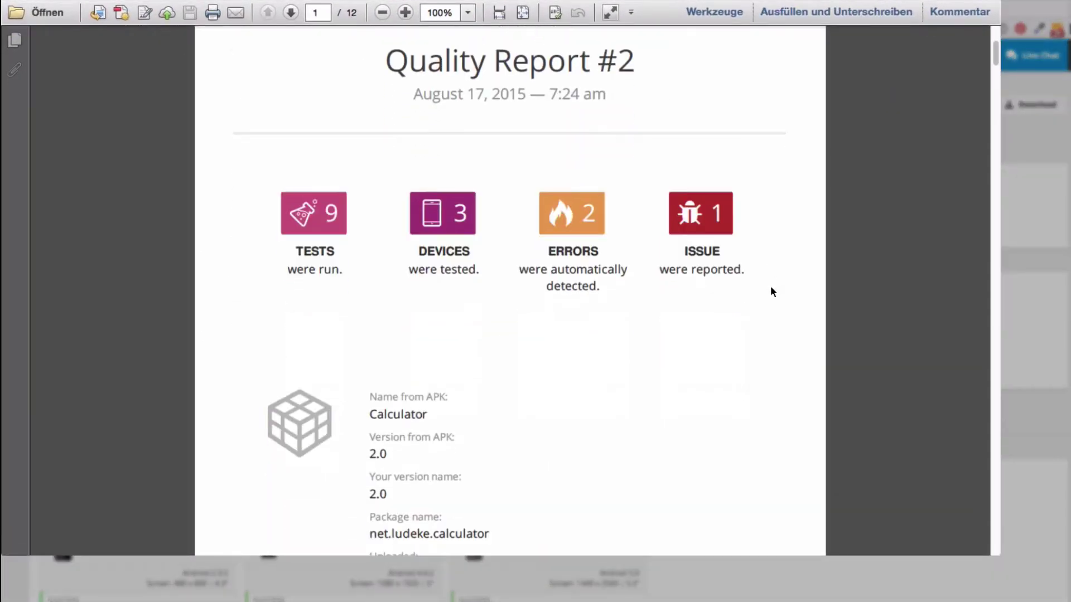
{"action": "scroll", "coordinate": [771, 289], "scroll_direction": "down", "scroll_amount": 8}
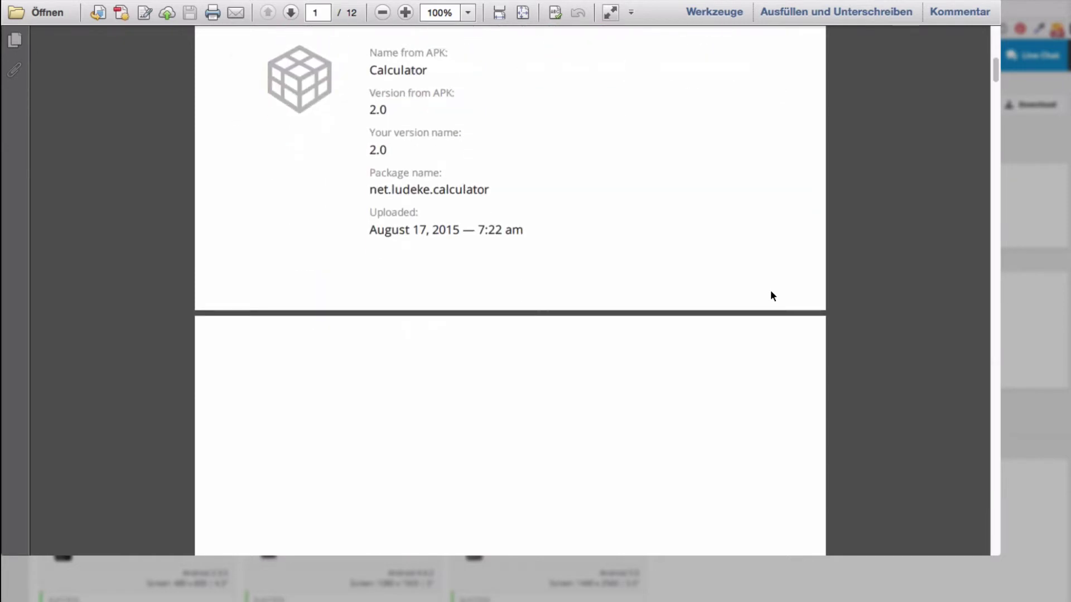
{"action": "scroll", "coordinate": [771, 291], "scroll_direction": "down", "scroll_amount": 8}
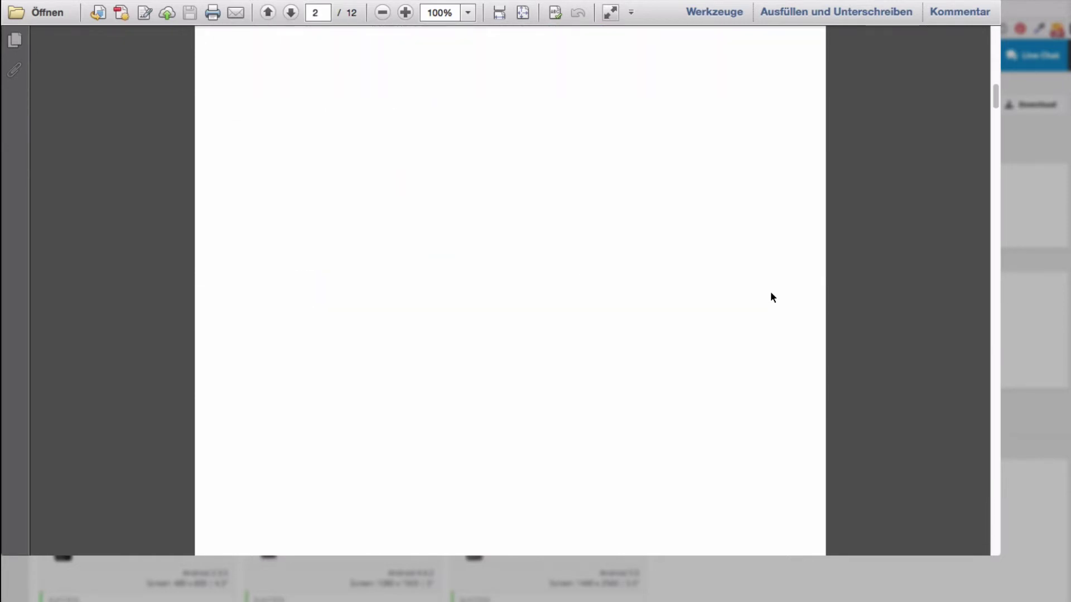
{"action": "scroll", "coordinate": [771, 291], "scroll_direction": "down", "scroll_amount": 4}
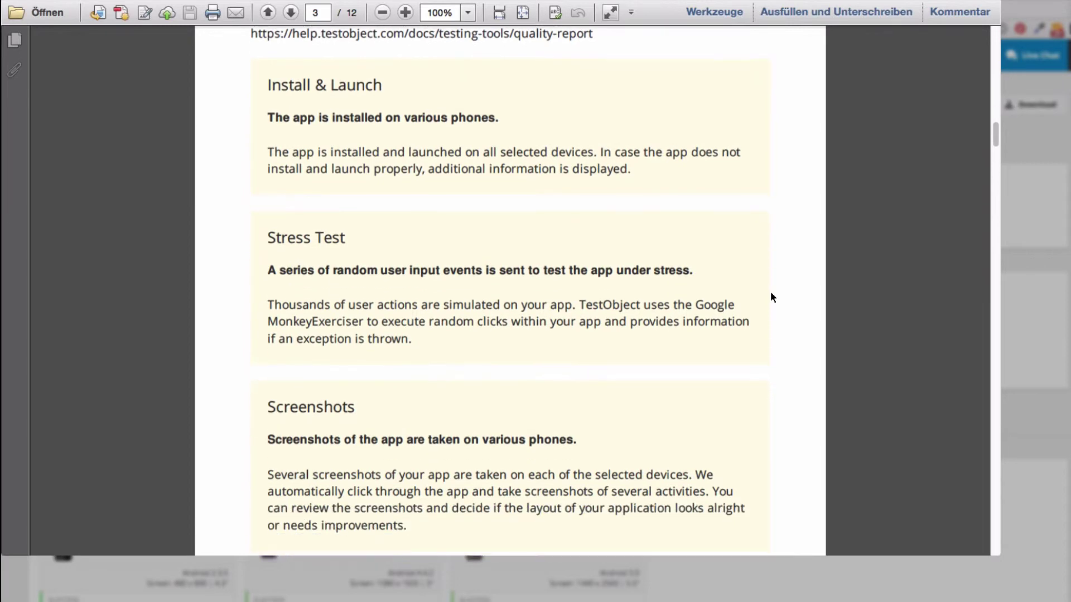
{"action": "scroll", "coordinate": [771, 293], "scroll_direction": "down", "scroll_amount": 15}
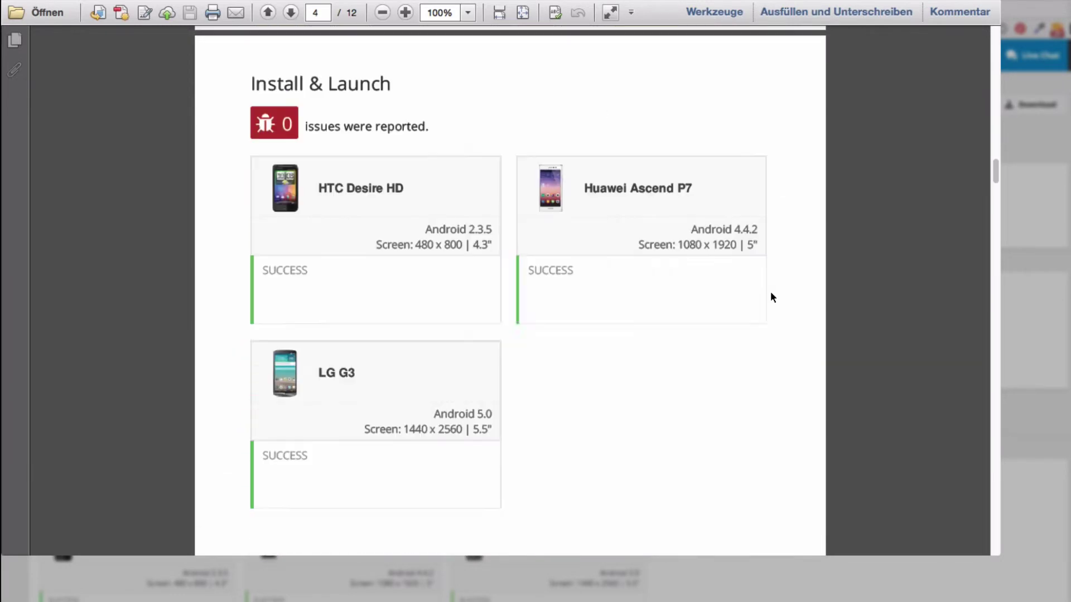
{"action": "scroll", "coordinate": [771, 291], "scroll_direction": "down", "scroll_amount": 5}
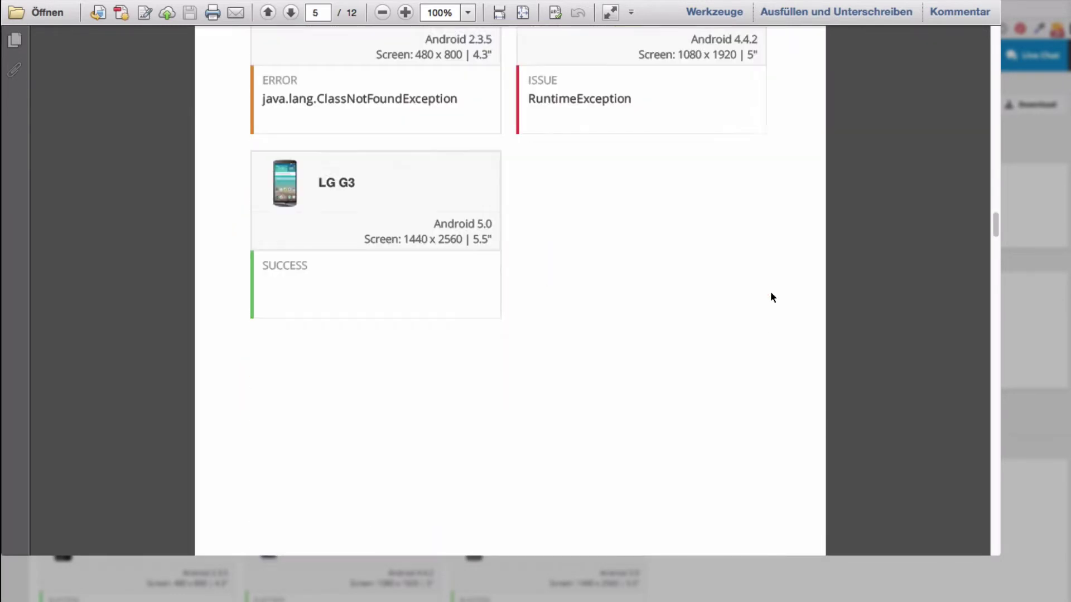
{"action": "scroll", "coordinate": [770, 292], "scroll_direction": "down", "scroll_amount": 8}
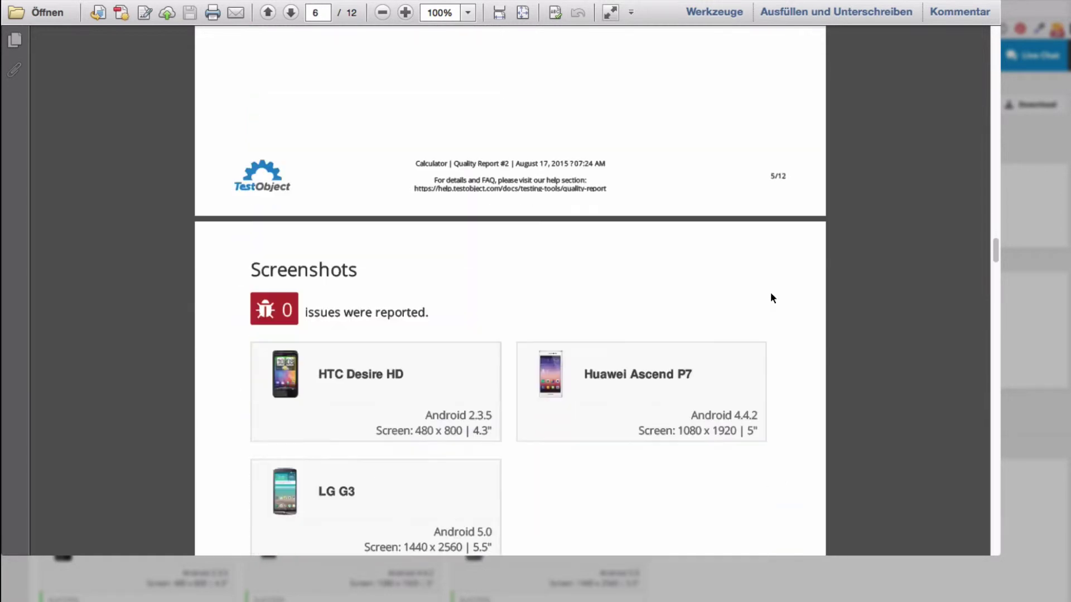
{"action": "scroll", "coordinate": [768, 294], "scroll_direction": "down", "scroll_amount": 8}
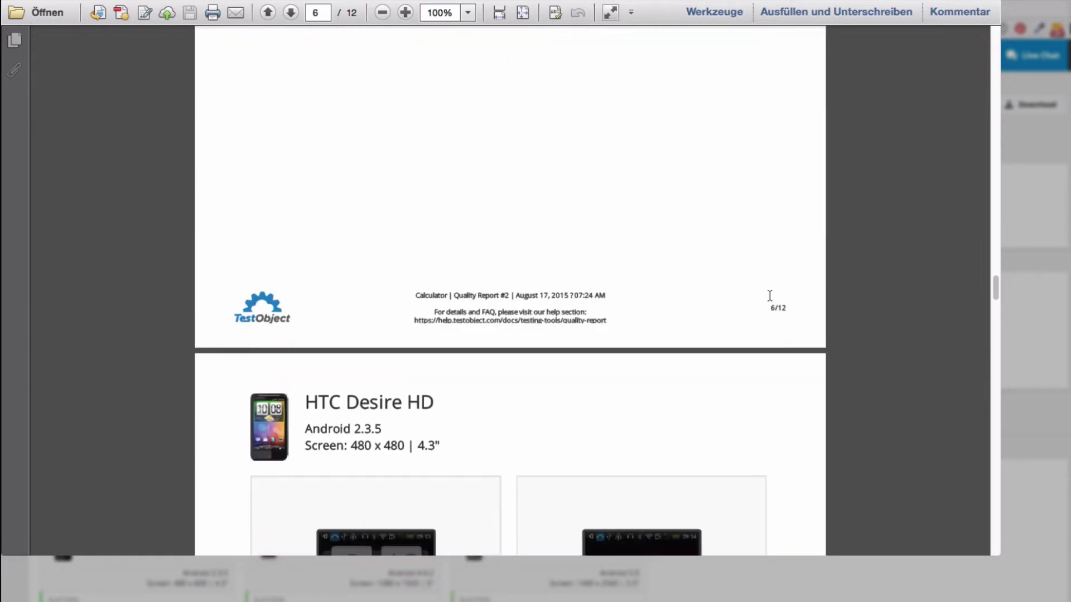
{"action": "scroll", "coordinate": [769, 296], "scroll_direction": "down", "scroll_amount": 20}
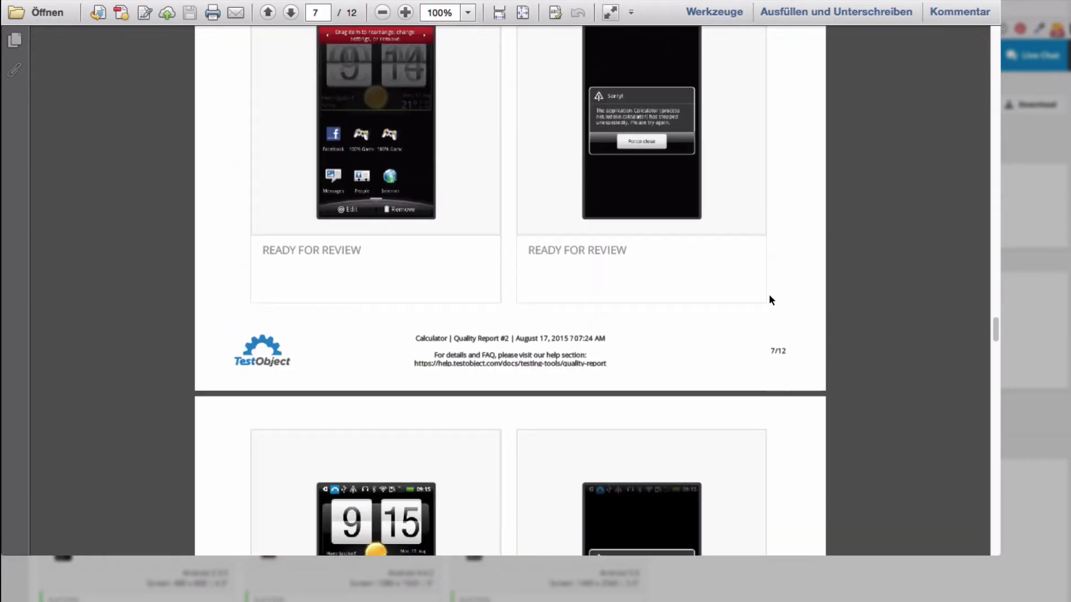
{"action": "scroll", "coordinate": [768, 294], "scroll_direction": "down", "scroll_amount": 9}
{"action": "scroll", "coordinate": [768, 293], "scroll_direction": "down", "scroll_amount": 18}
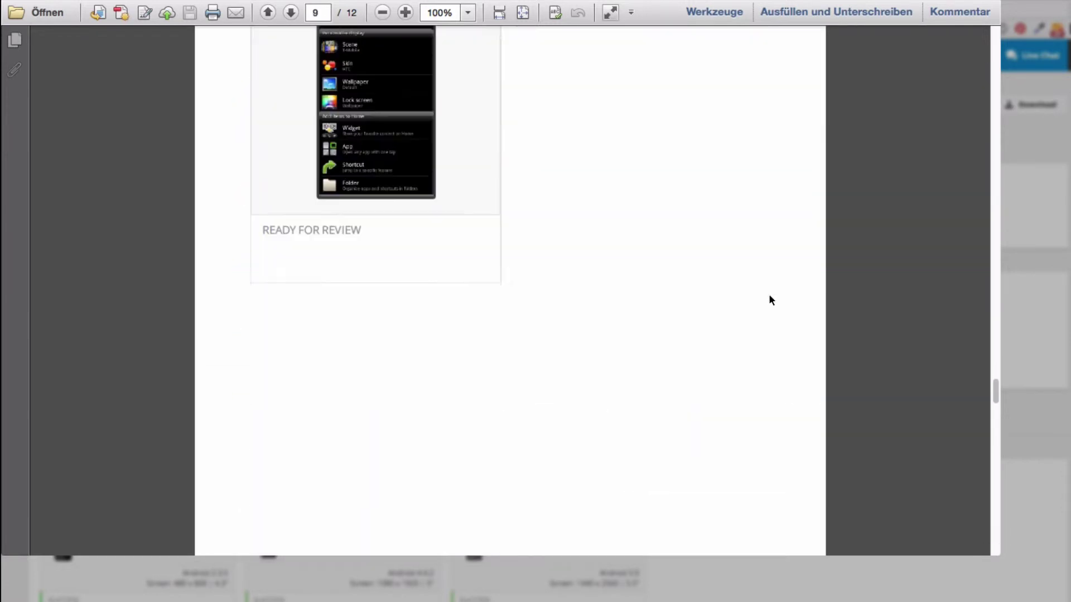
{"action": "scroll", "coordinate": [769, 297], "scroll_direction": "down", "scroll_amount": 20}
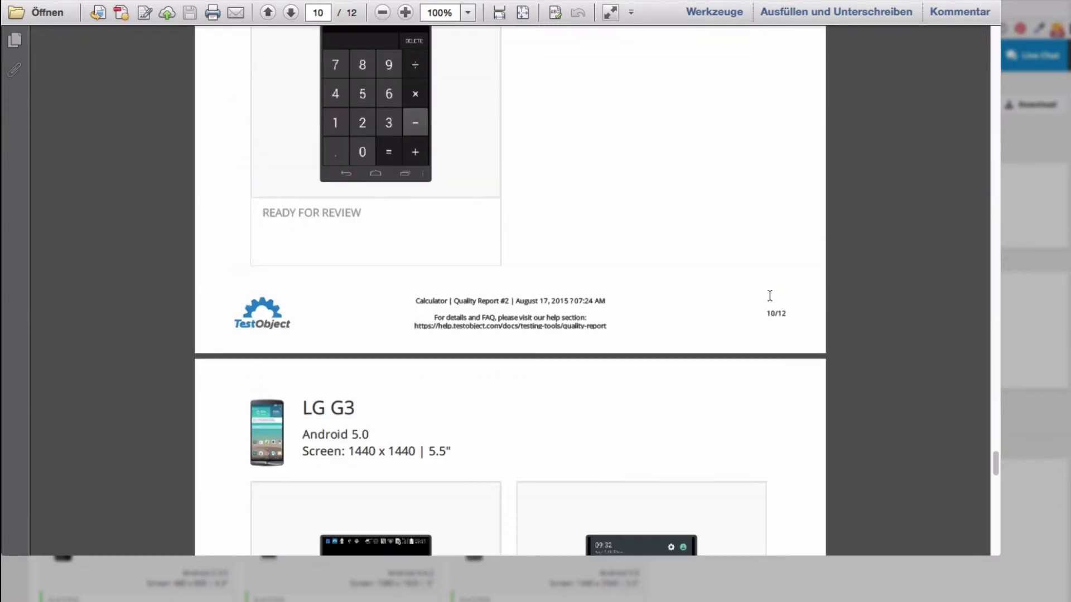
{"action": "scroll", "coordinate": [769, 296], "scroll_direction": "down", "scroll_amount": 20}
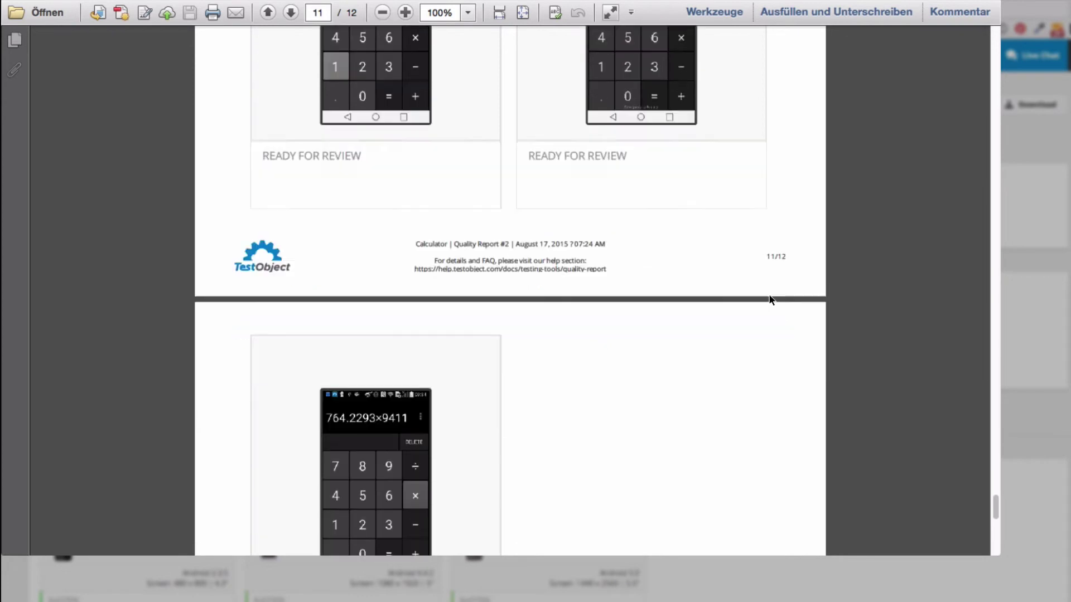
{"action": "scroll", "coordinate": [771, 300], "scroll_direction": "down", "scroll_amount": 2}
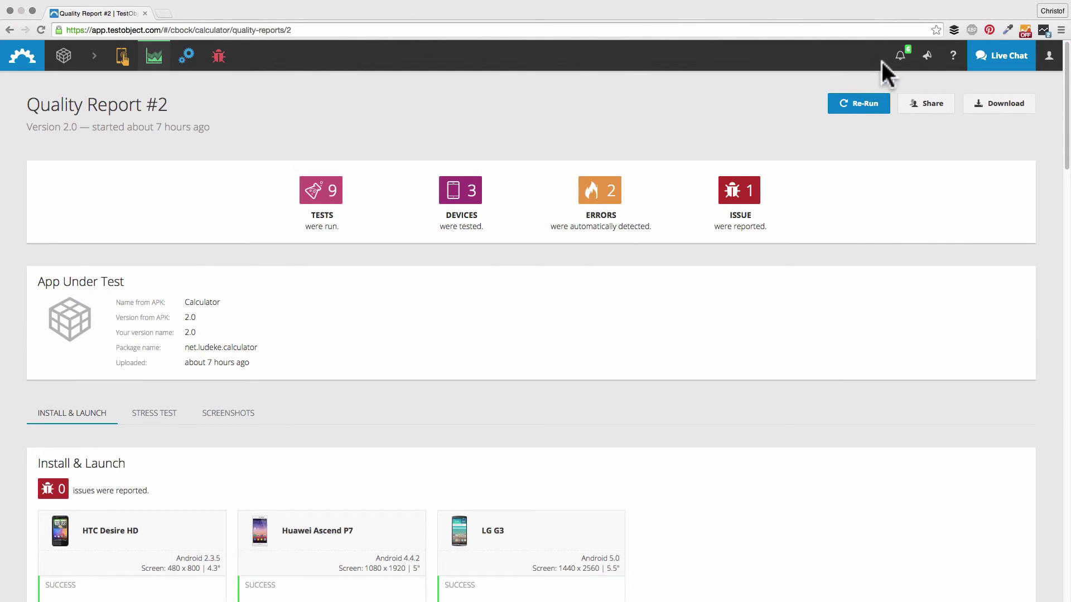
Step: Download the Logs + Screenshots archive of Quality Report #2
{"action": "left_click", "coordinate": [1000, 98]}
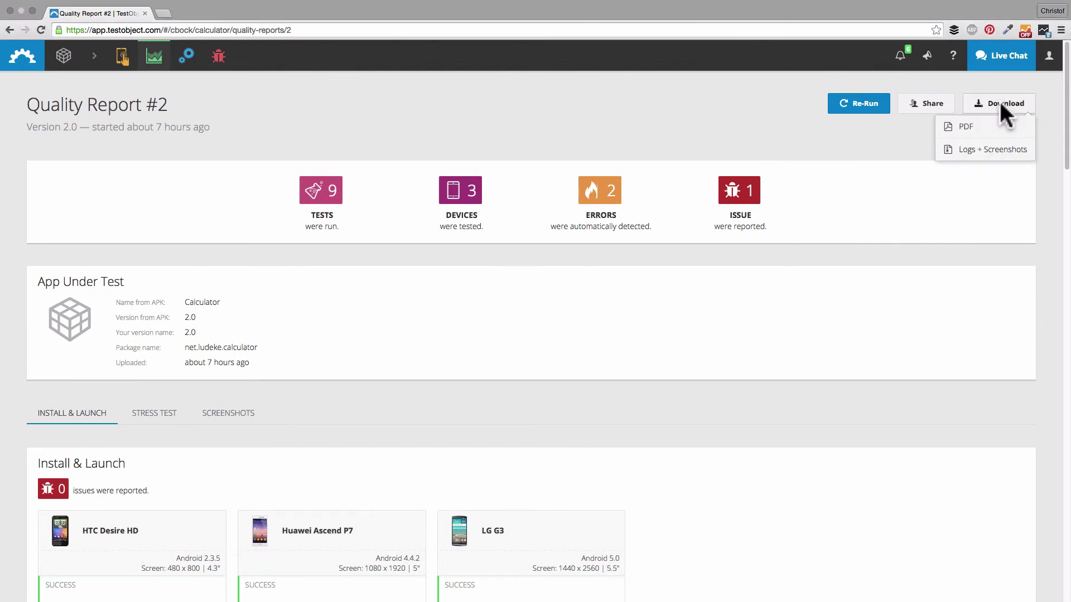
{"action": "left_click", "coordinate": [991, 148]}
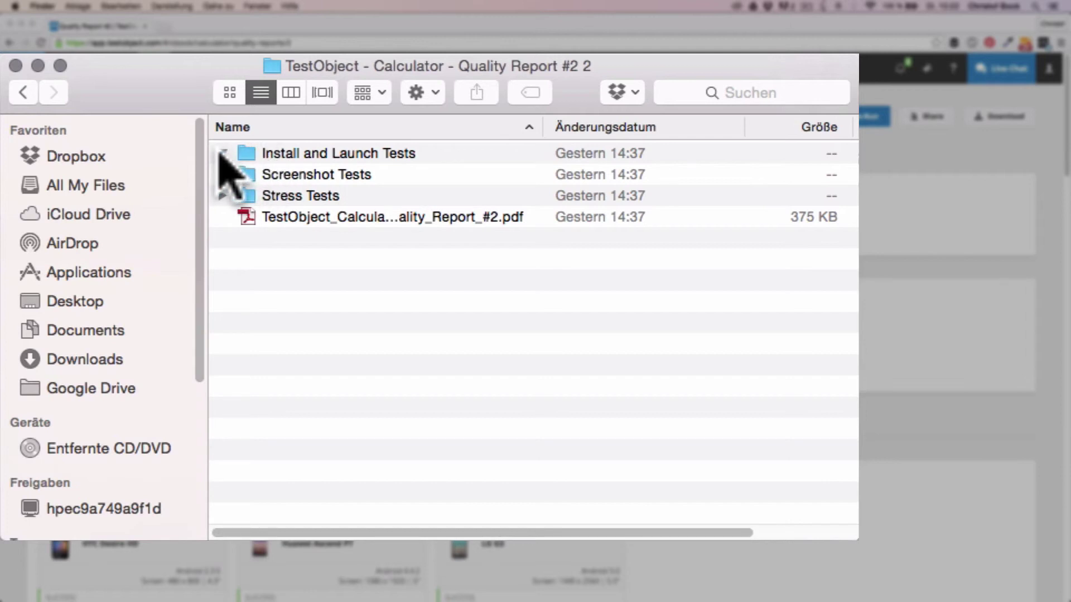
Step: Expand Install and Launch Tests with its HTC Desire HD and Huawei Ascend P7 subfolders
{"action": "left_click", "coordinate": [221, 152]}
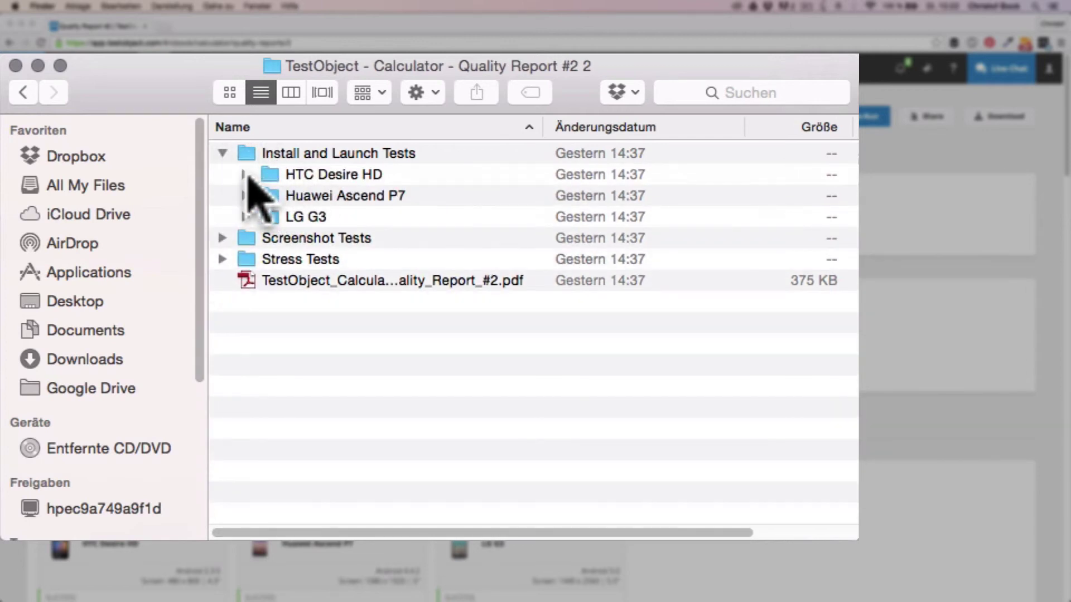
{"action": "left_click", "coordinate": [245, 175]}
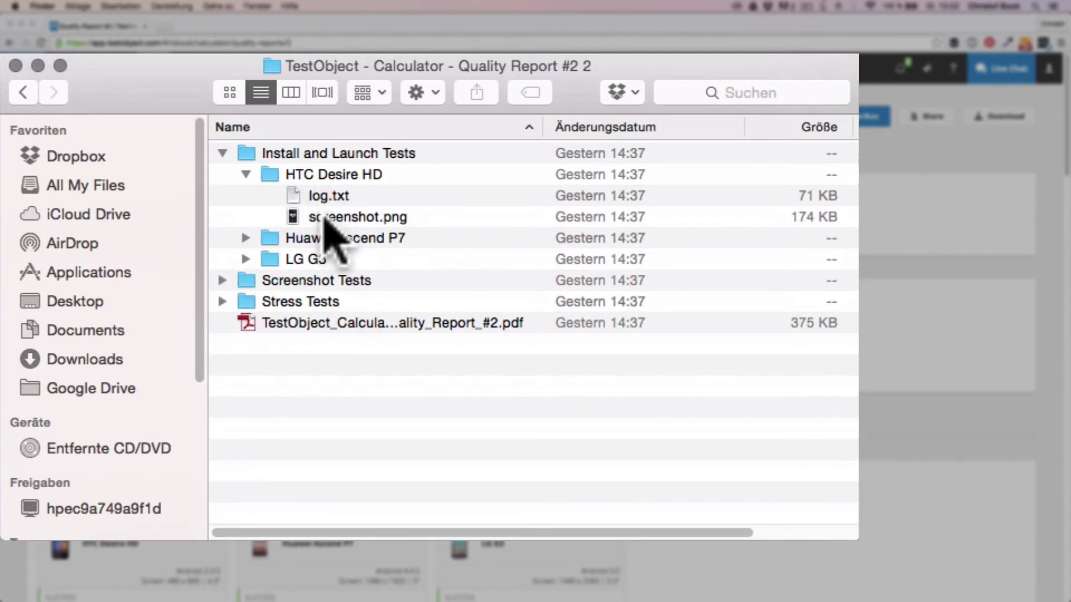
{"action": "left_click", "coordinate": [246, 238]}
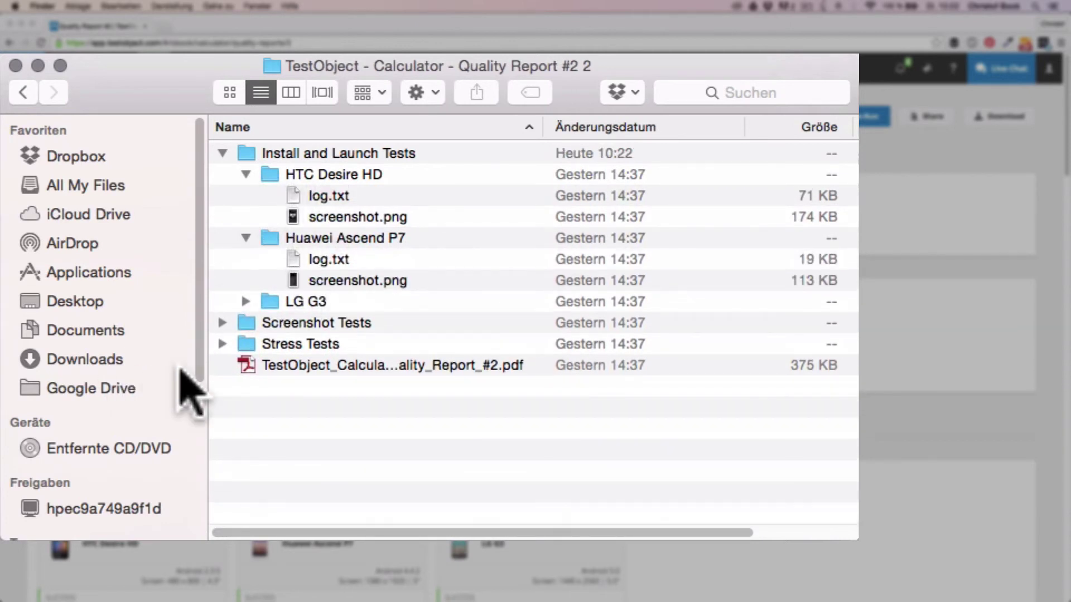
Step: Expand Screenshot Tests and the HTC Desire HD subfolder to list its screenshot files
{"action": "left_click", "coordinate": [222, 323]}
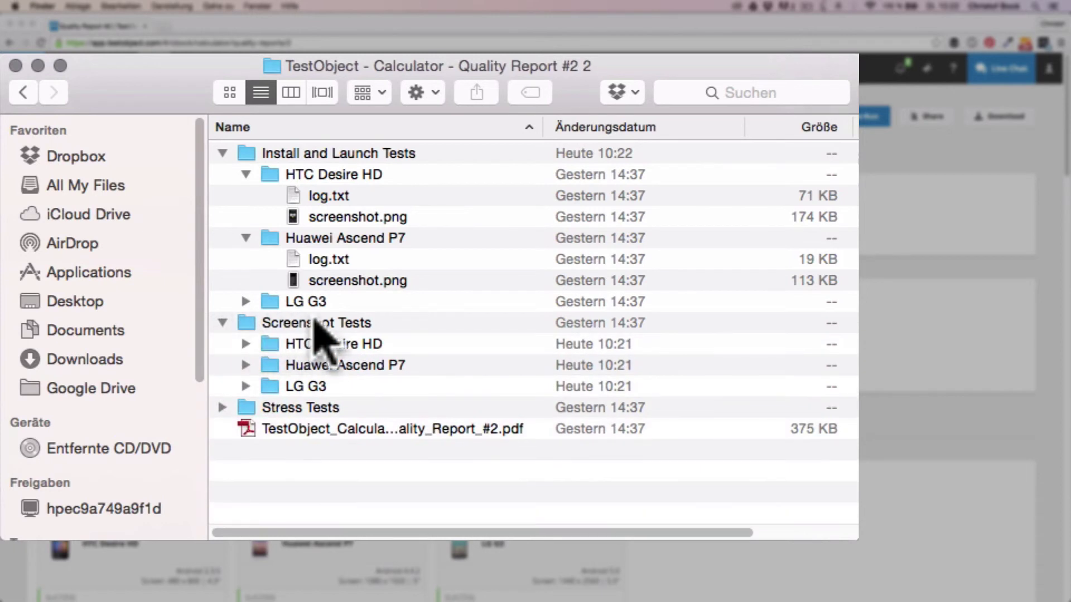
{"action": "left_click", "coordinate": [246, 344]}
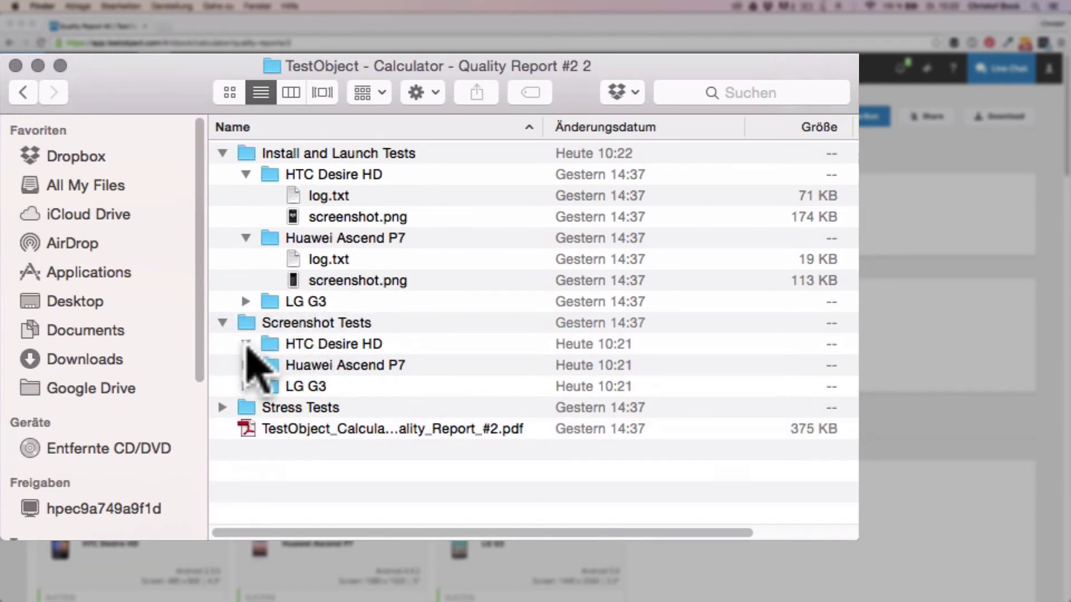
{"action": "scroll", "coordinate": [357, 362], "scroll_direction": "down", "scroll_amount": 2}
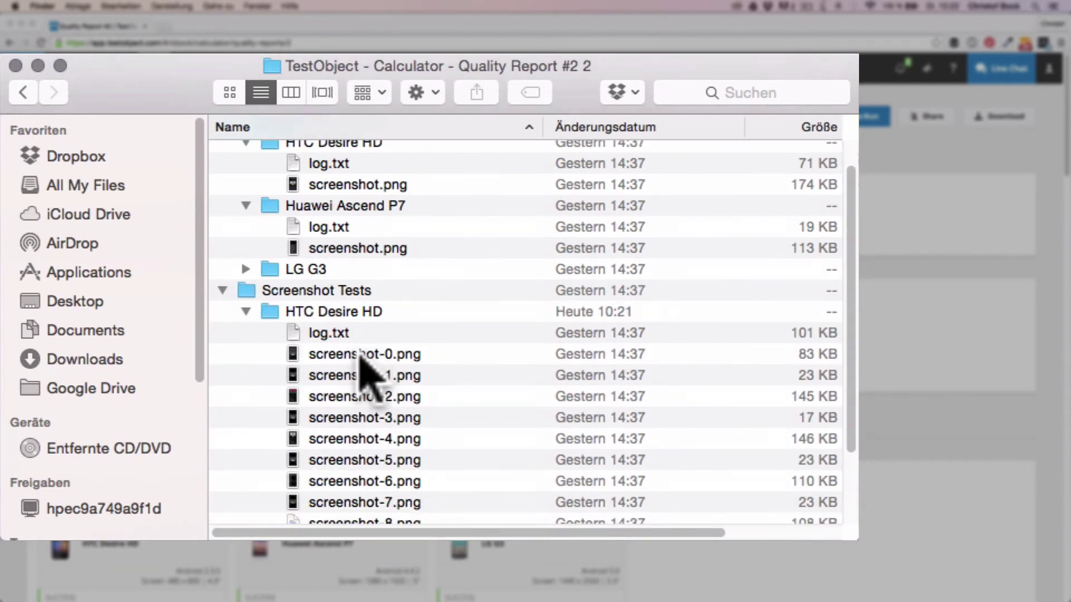
{"action": "scroll", "coordinate": [359, 357], "scroll_direction": "down", "scroll_amount": 4}
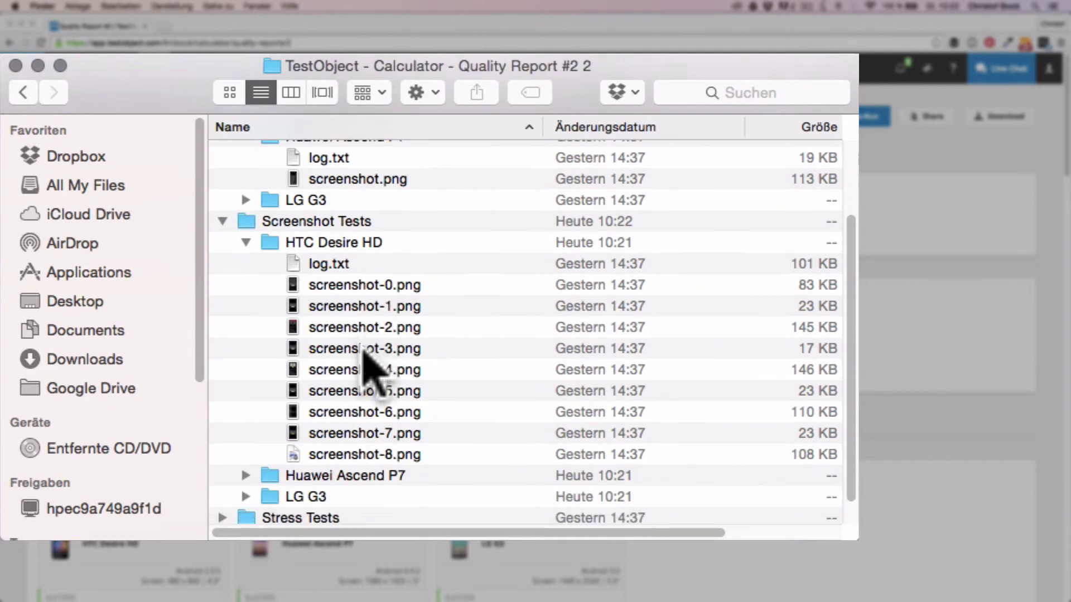
{"action": "scroll", "coordinate": [363, 350], "scroll_direction": "down", "scroll_amount": 1}
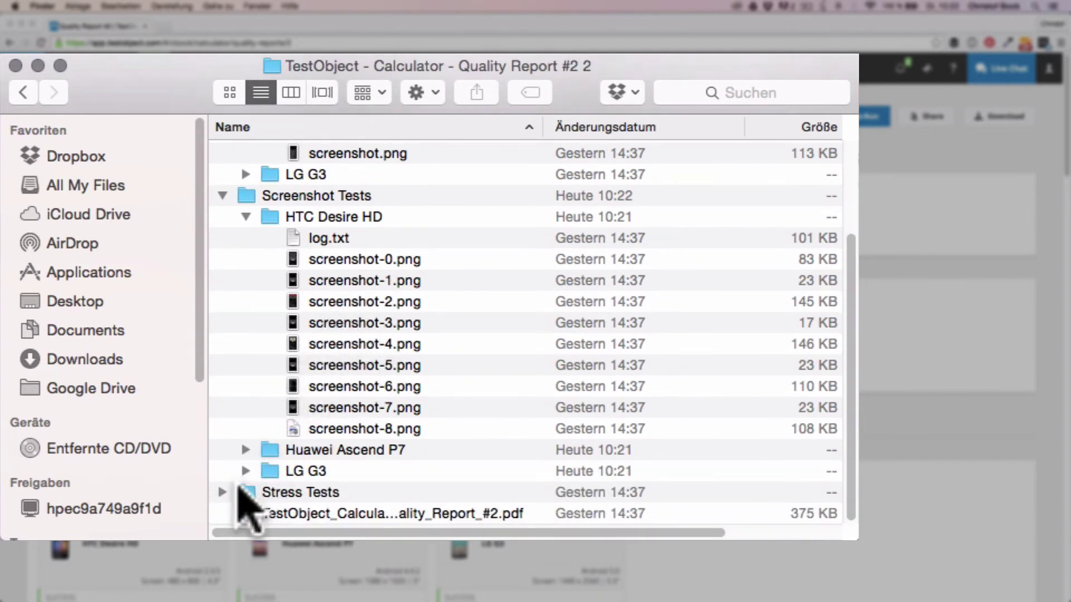
Step: Expand Stress Tests and the HTC Desire HD subfolder to reveal error.txt, log.txt, screenshot.png
{"action": "left_click", "coordinate": [223, 492]}
{"action": "scroll", "coordinate": [310, 407], "scroll_direction": "down", "scroll_amount": 3}
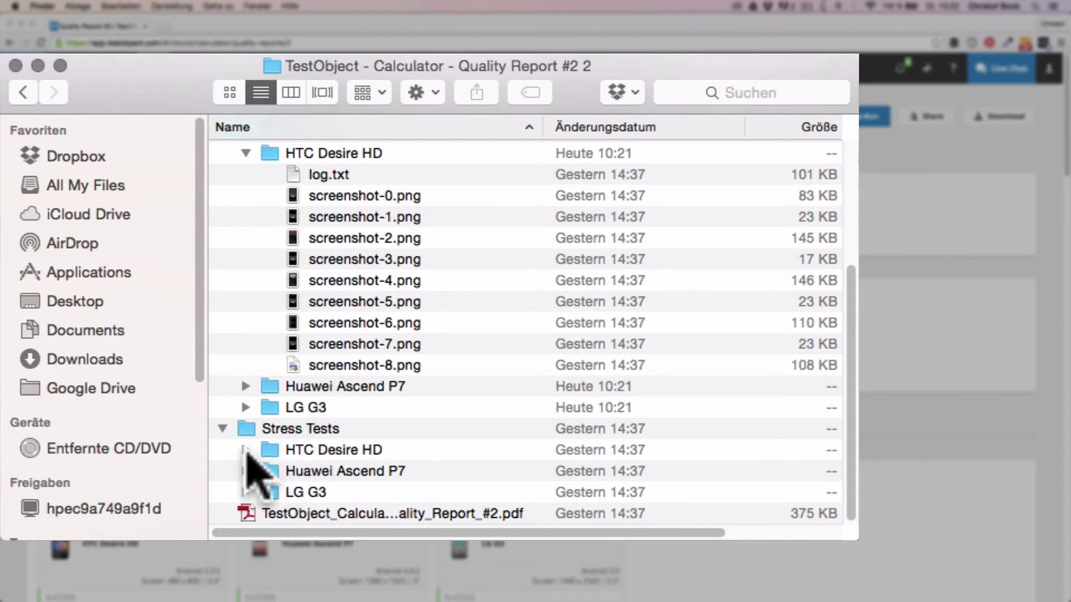
{"action": "left_click", "coordinate": [246, 450]}
{"action": "scroll", "coordinate": [374, 415], "scroll_direction": "down", "scroll_amount": 2}
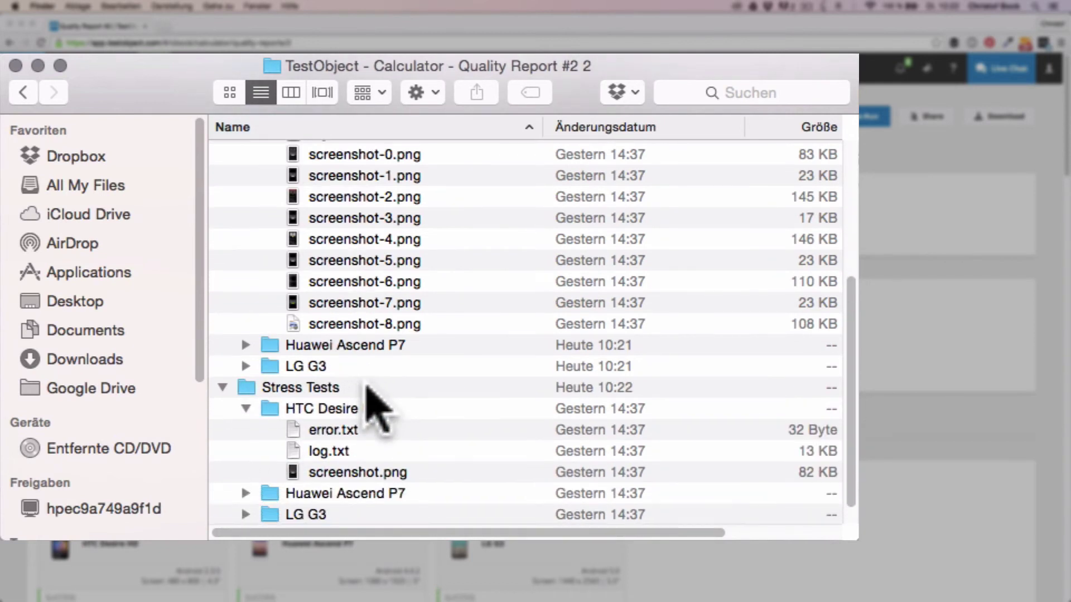
{"action": "scroll", "coordinate": [368, 390], "scroll_direction": "down", "scroll_amount": 1}
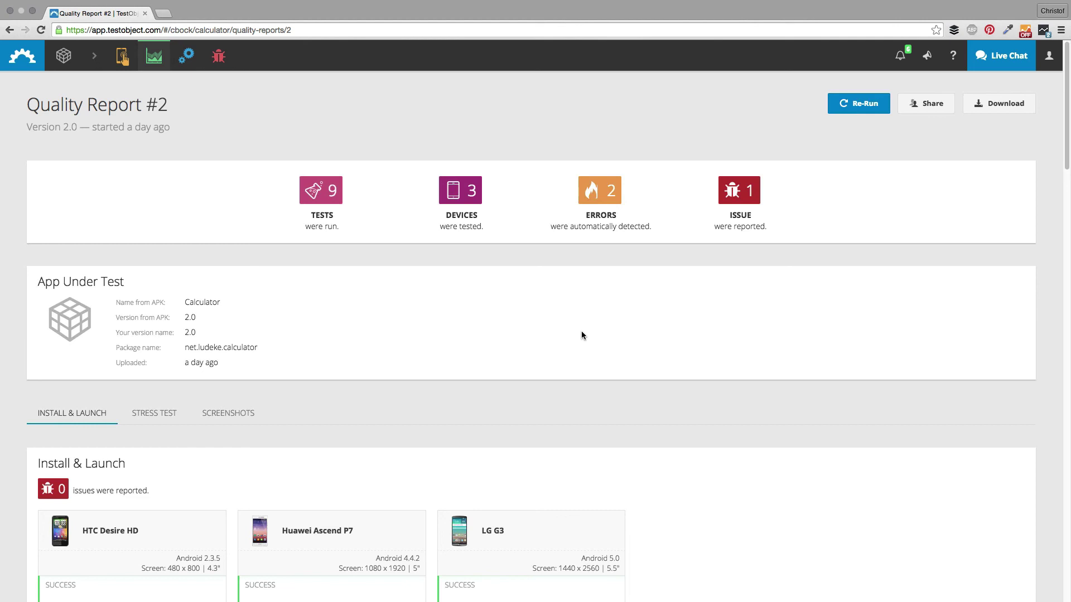
Step: Return via the Dashboard to the Calculator Quality Report landing page with latest results
{"action": "left_click", "coordinate": [63, 55]}
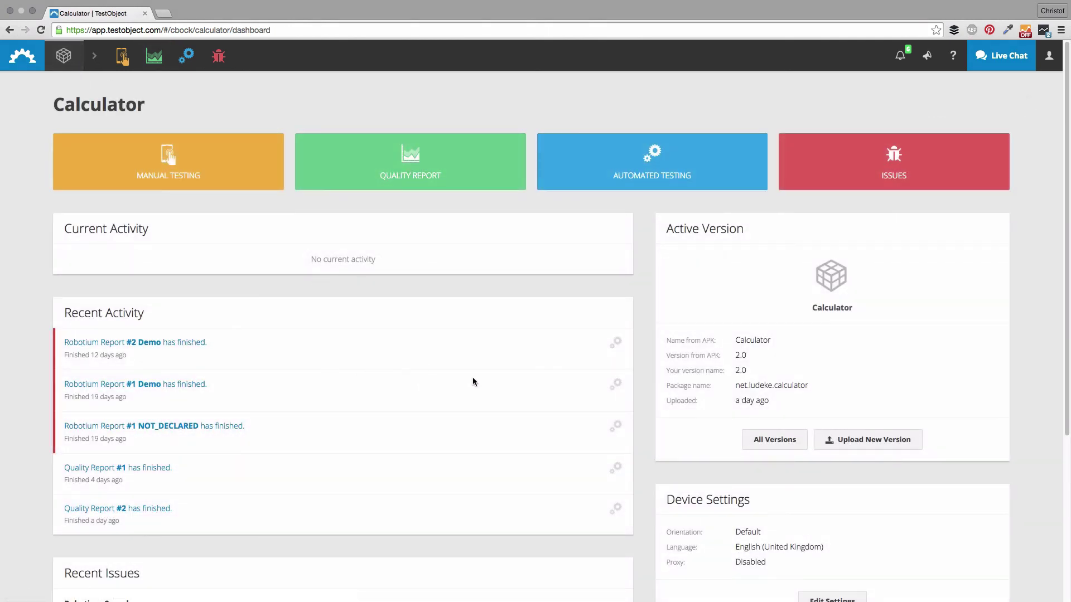
{"action": "scroll", "coordinate": [560, 318], "scroll_direction": "down", "scroll_amount": 2}
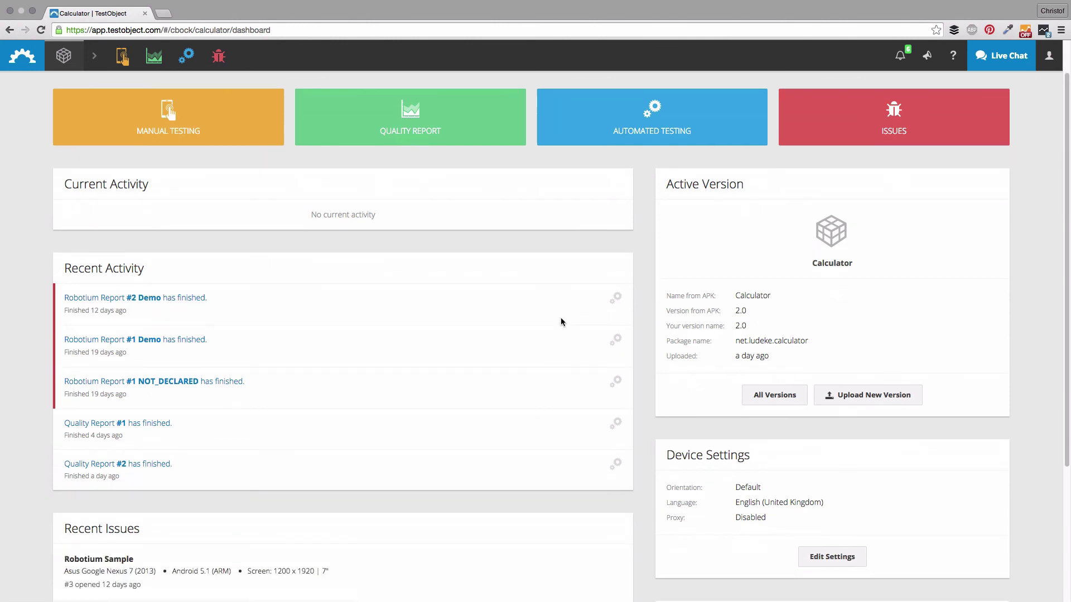
{"action": "scroll", "coordinate": [561, 322], "scroll_direction": "up", "scroll_amount": 2}
{"action": "left_click", "coordinate": [464, 166]}
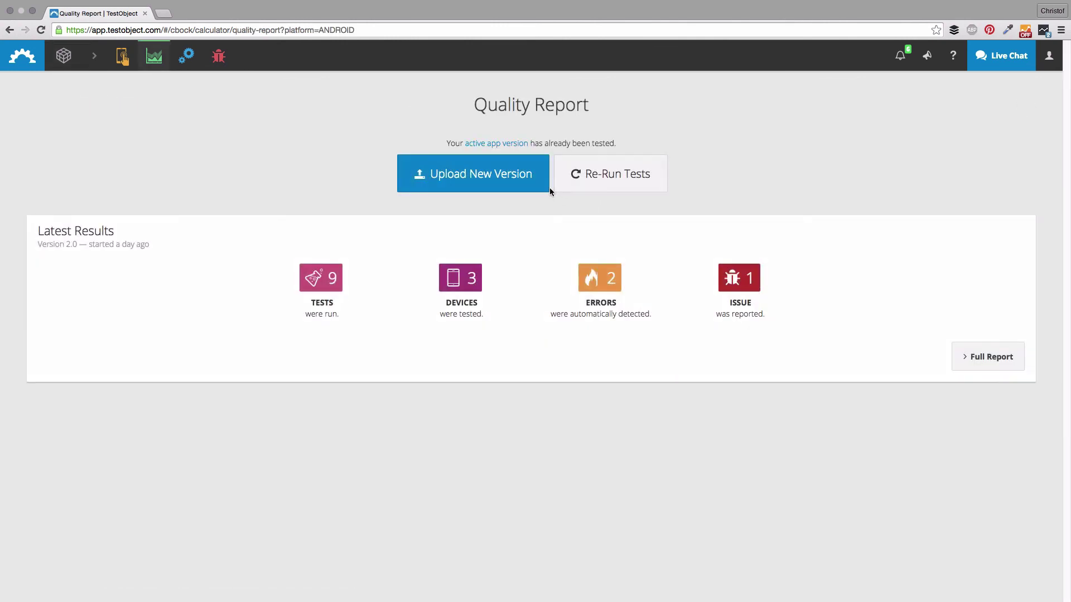